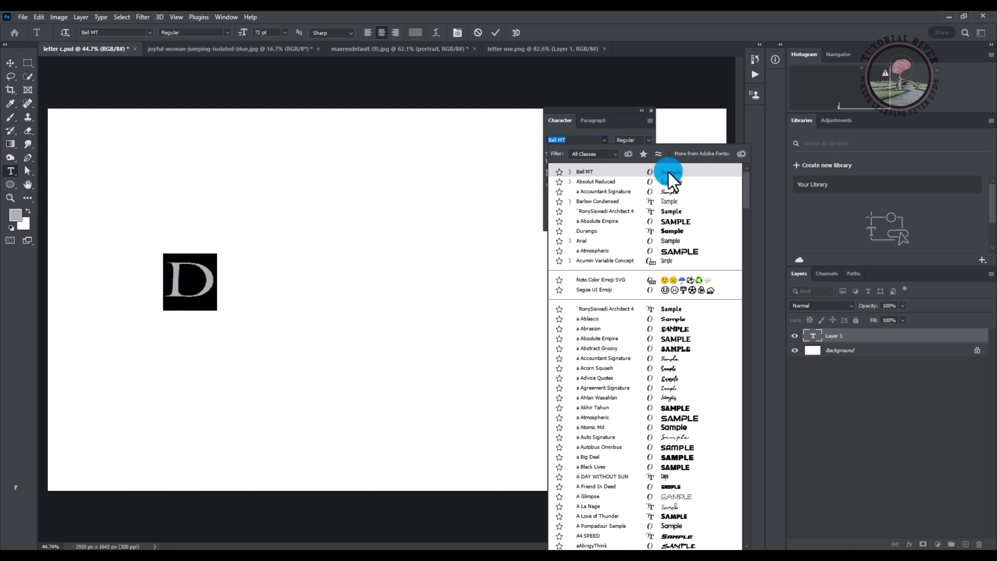
Format the letter D in Bell MT Bold with 100% vertical scale and commit the text edit.
left_click(669, 173)
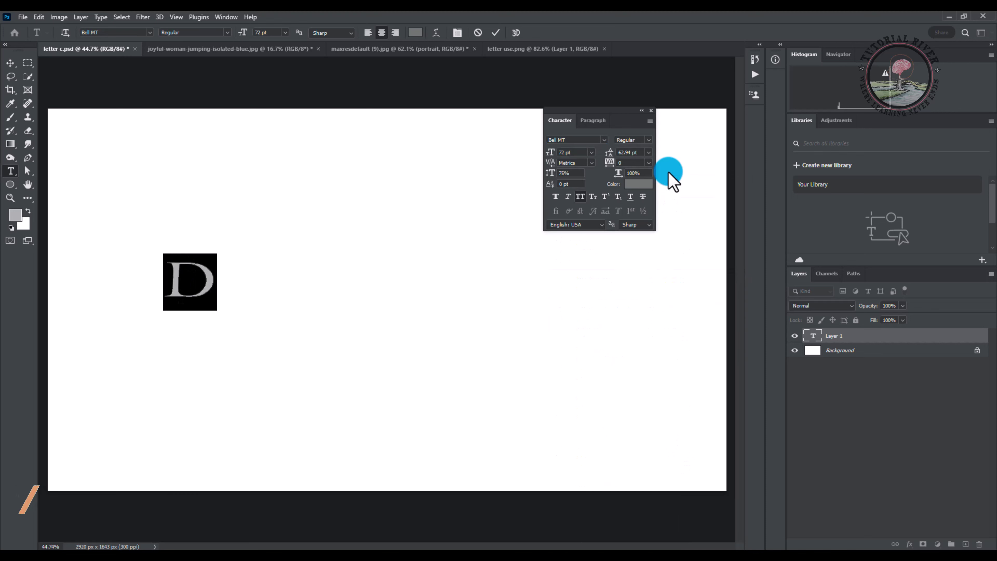
left_click(646, 138)
left_click(654, 167)
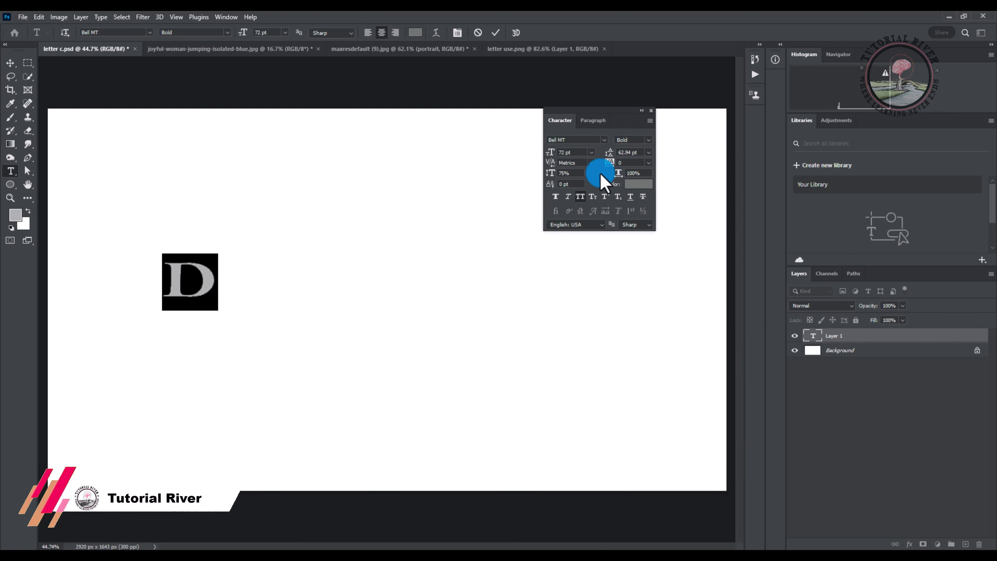
left_click(577, 173)
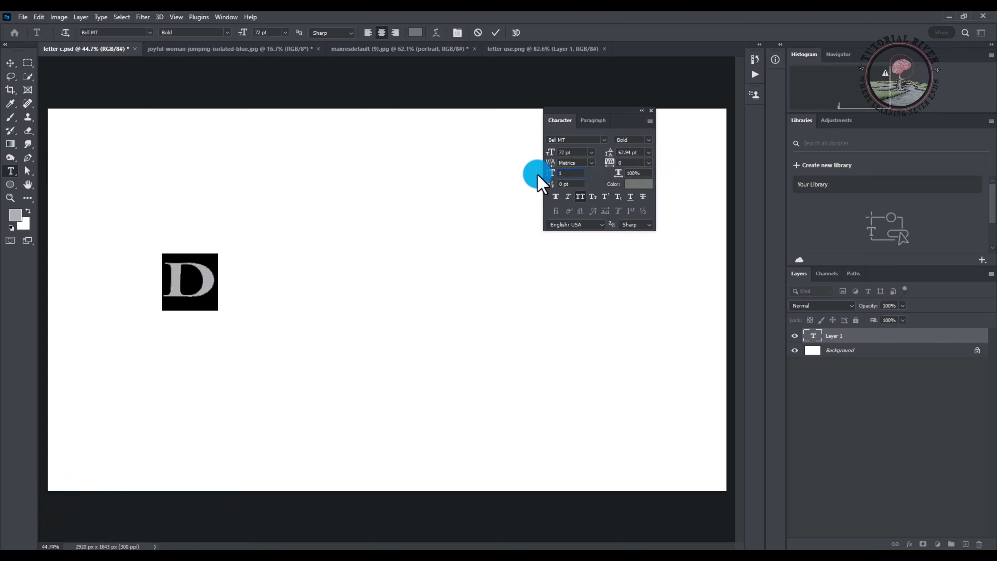
key("Return")
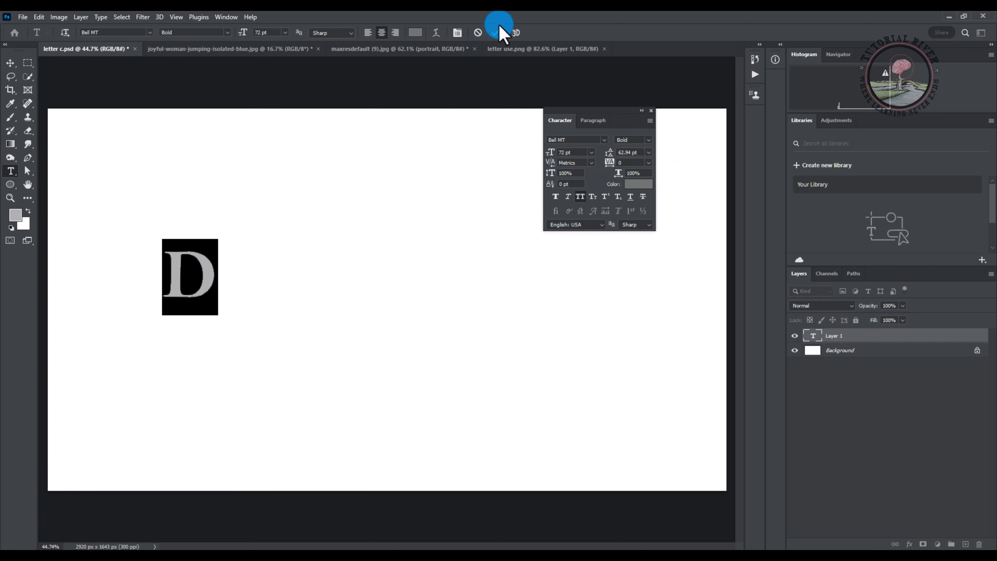
left_click(496, 33)
left_click(644, 115)
Enlarge the letter D proportionally to about 370% and place it near the middle of the canvas.
left_click(329, 222, "alt")
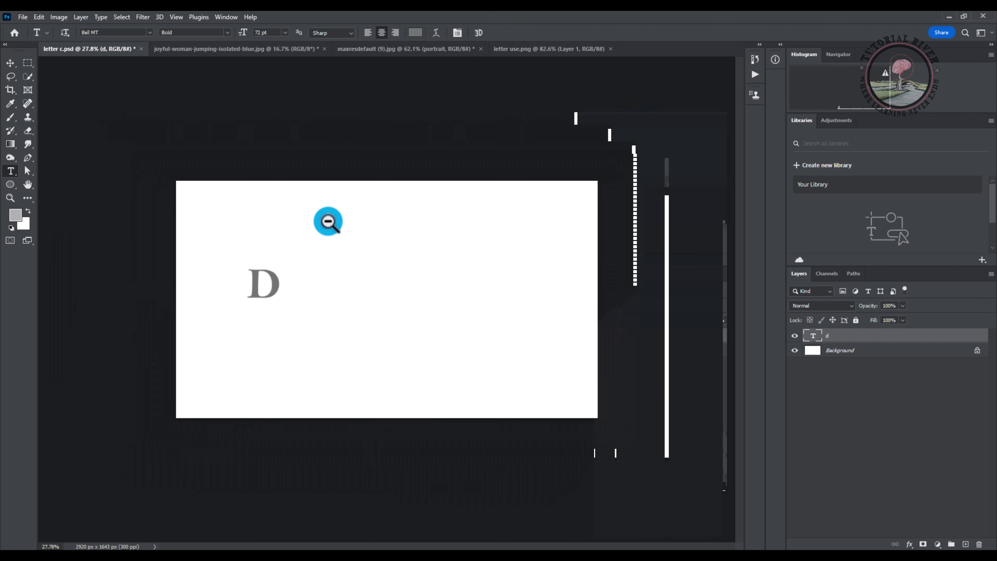
key("ctrl+t")
left_click_drag(284, 310, 457, 396)
left_click_drag(428, 355, 434, 335)
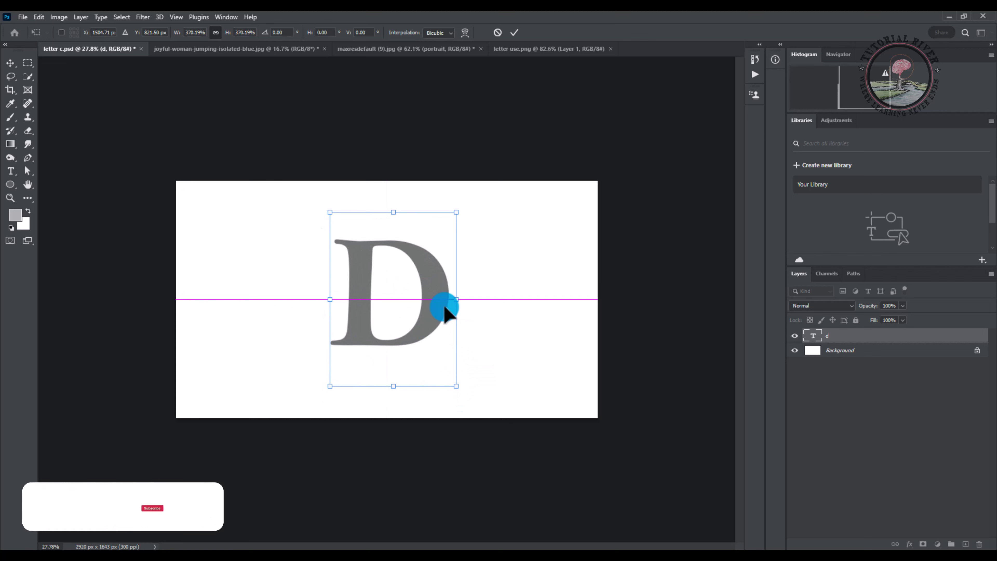
left_click(514, 33)
Align the letter D to the canvas centre both horizontally and vertically.
left_click(11, 63)
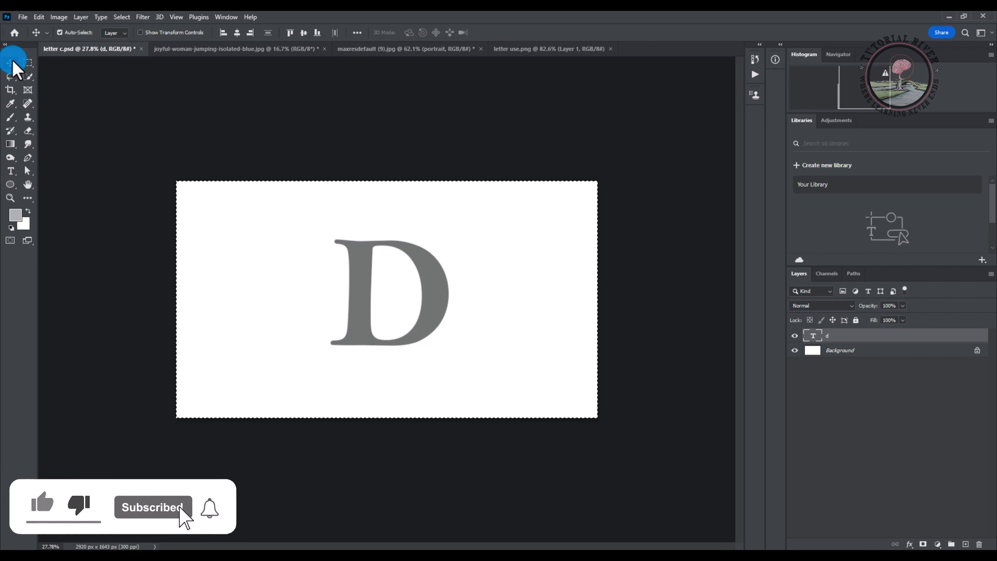
left_click(237, 34)
left_click(312, 34)
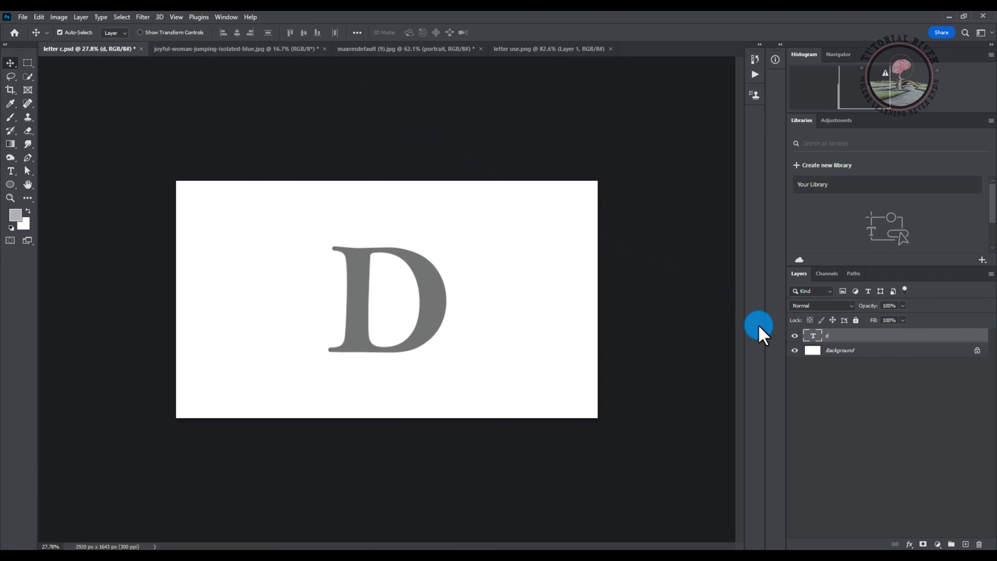
Add a gradient fill layer above the Background and set the gradient's starting colour stop to #dddddd.
left_click(843, 352)
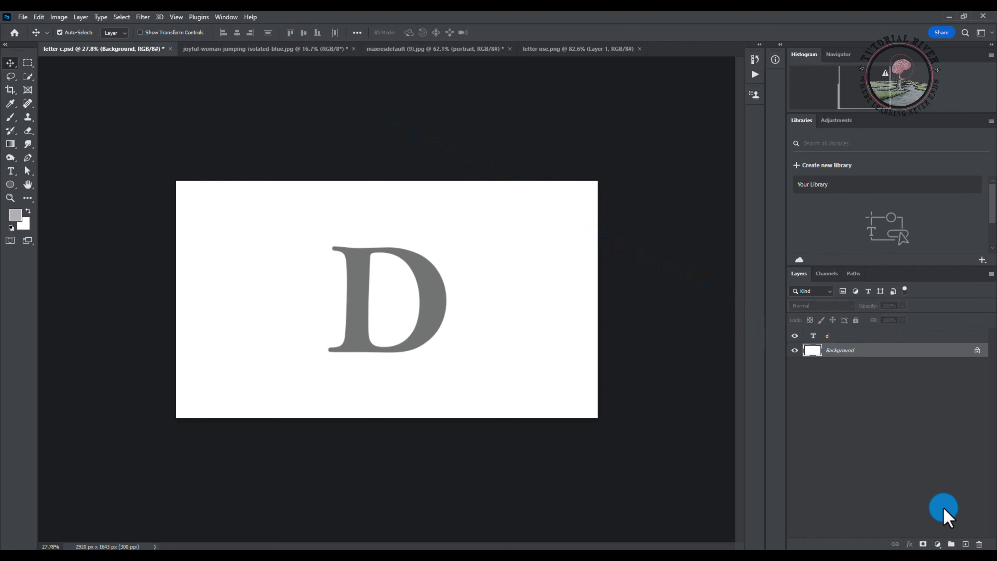
left_click(938, 544)
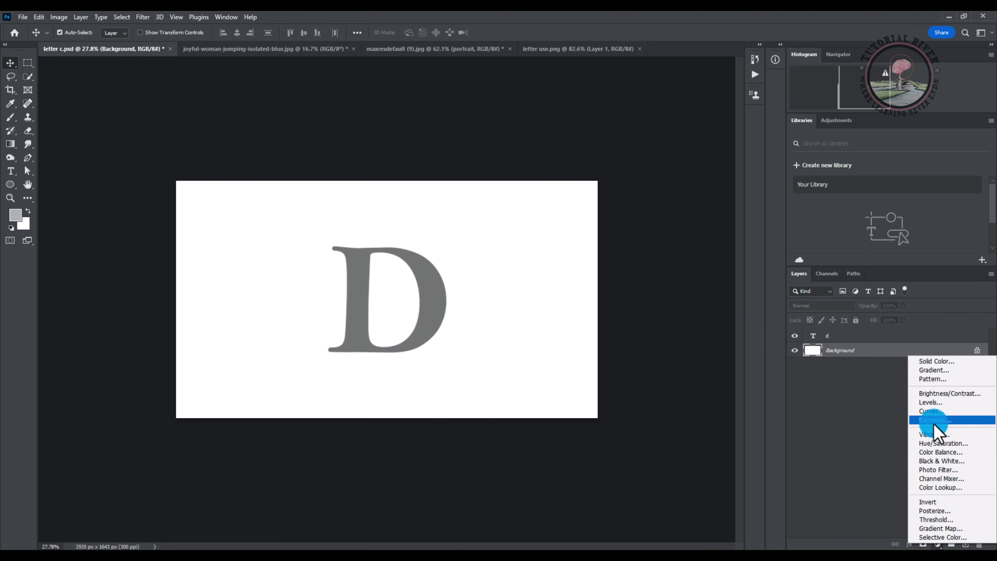
left_click(935, 371)
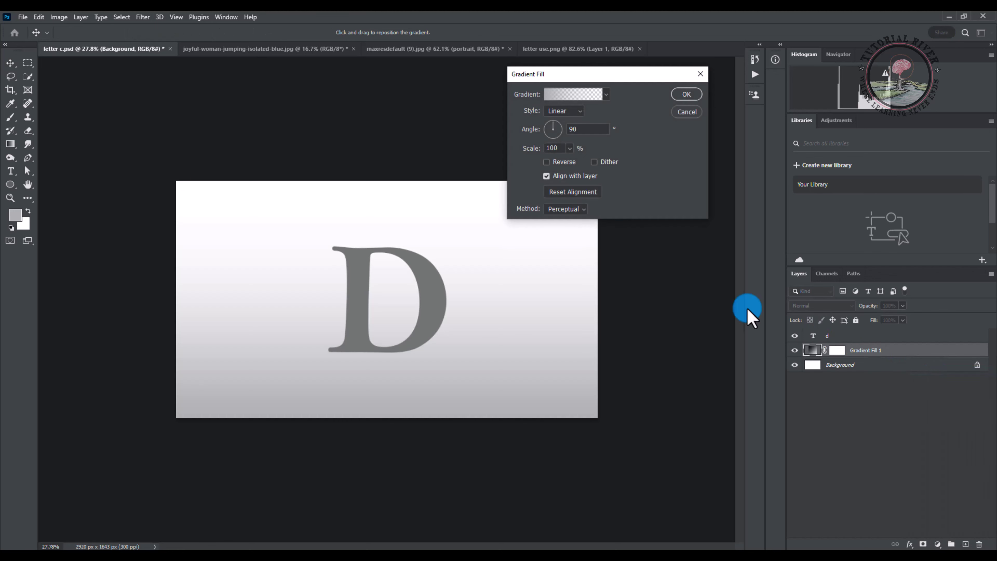
left_click(602, 95)
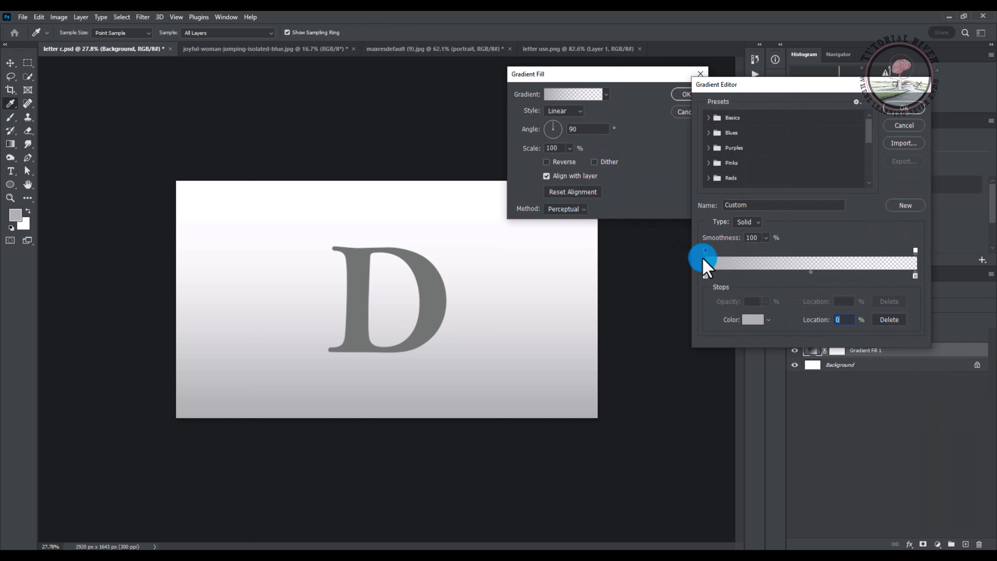
left_click(752, 320)
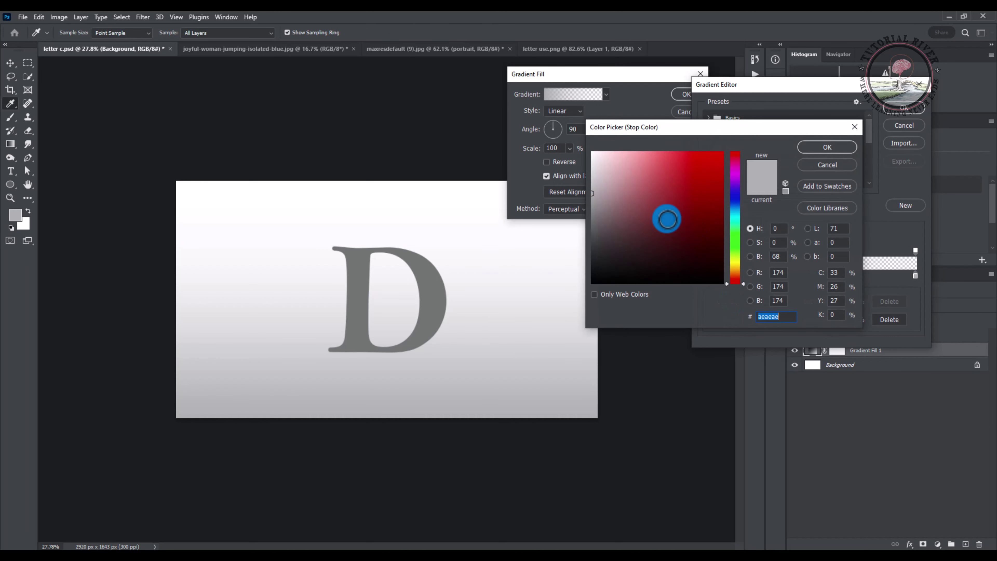
left_click(826, 147)
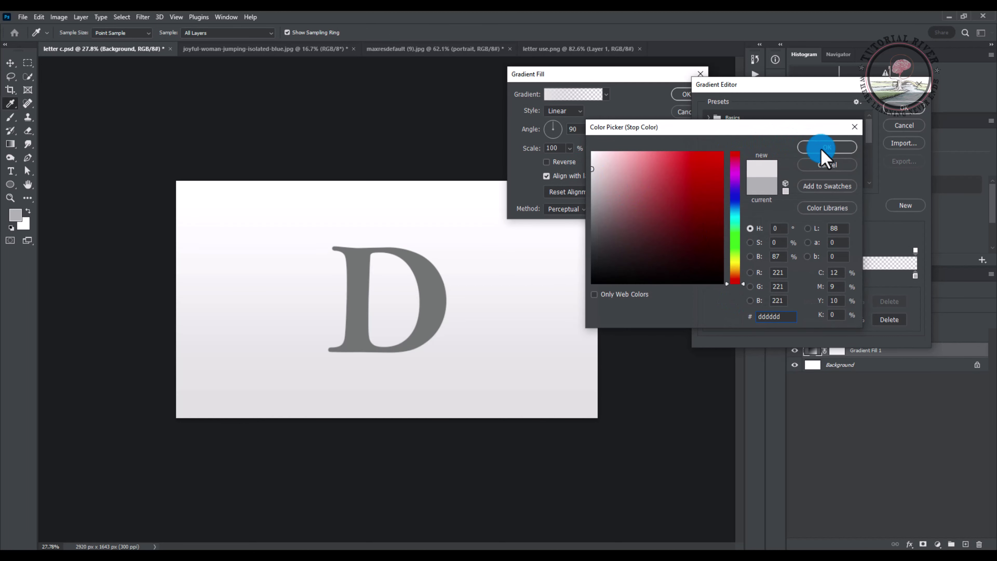
Set the gradient's end colour stop to white and accept the edited gradient.
left_click(916, 277)
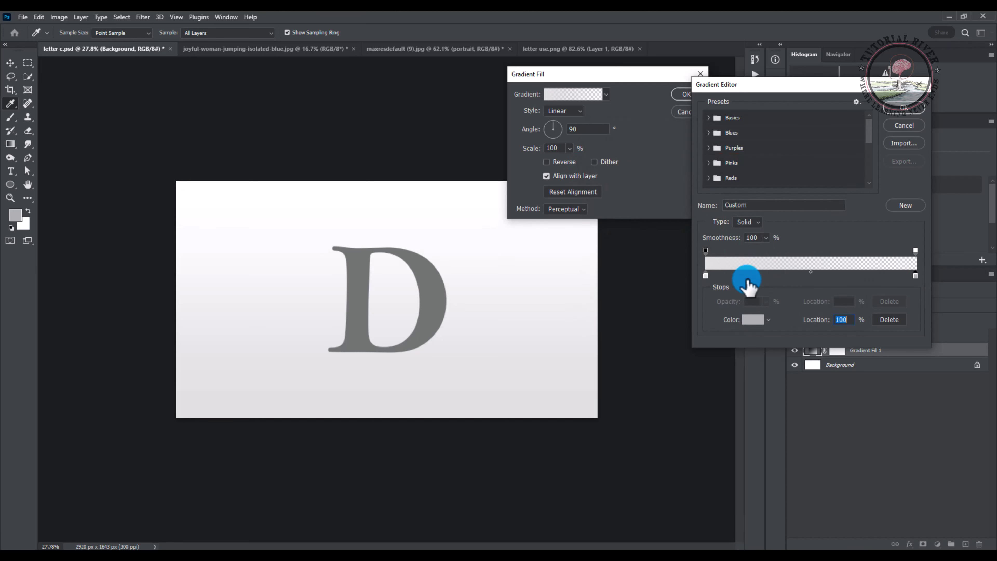
left_click(753, 319)
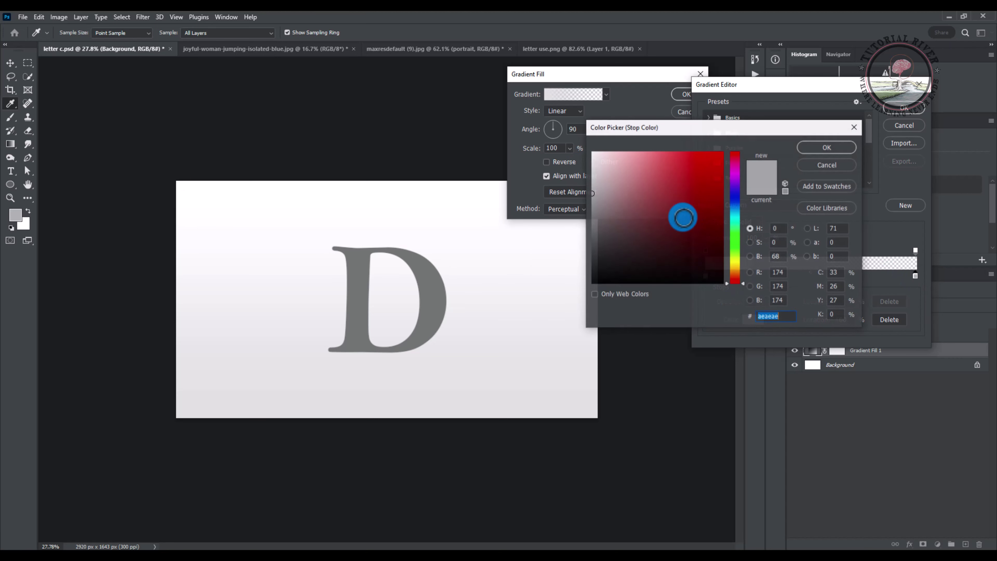
left_click(826, 147)
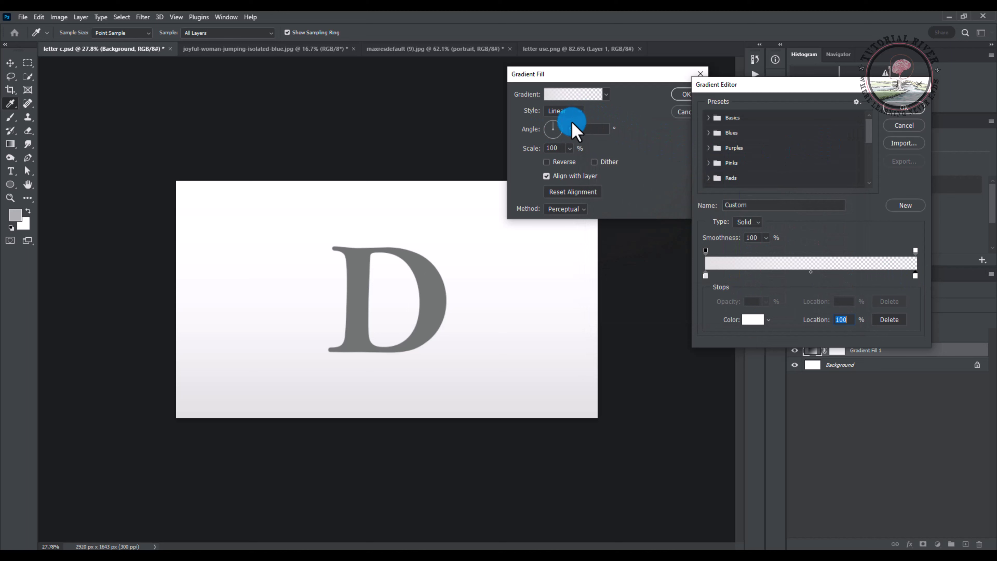
left_click(903, 108)
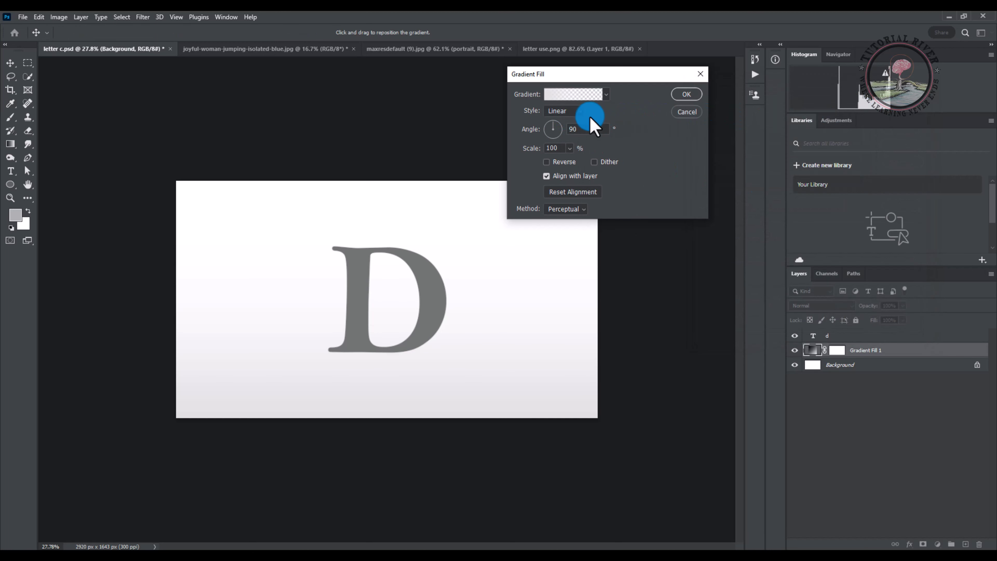
Make the gradient fill Radial with a scale of 329% and apply it.
left_click(565, 111)
left_click(566, 128)
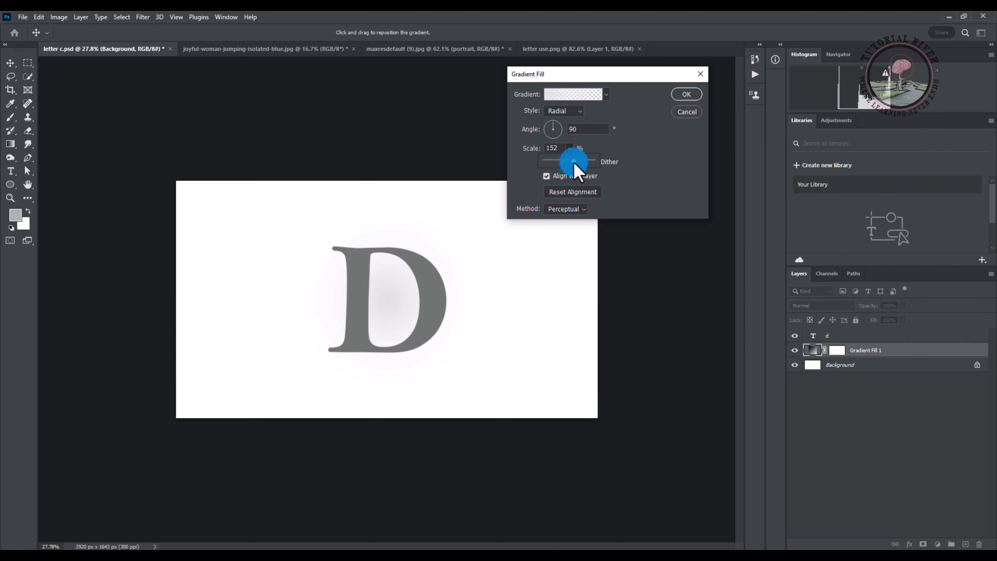
left_click(580, 162)
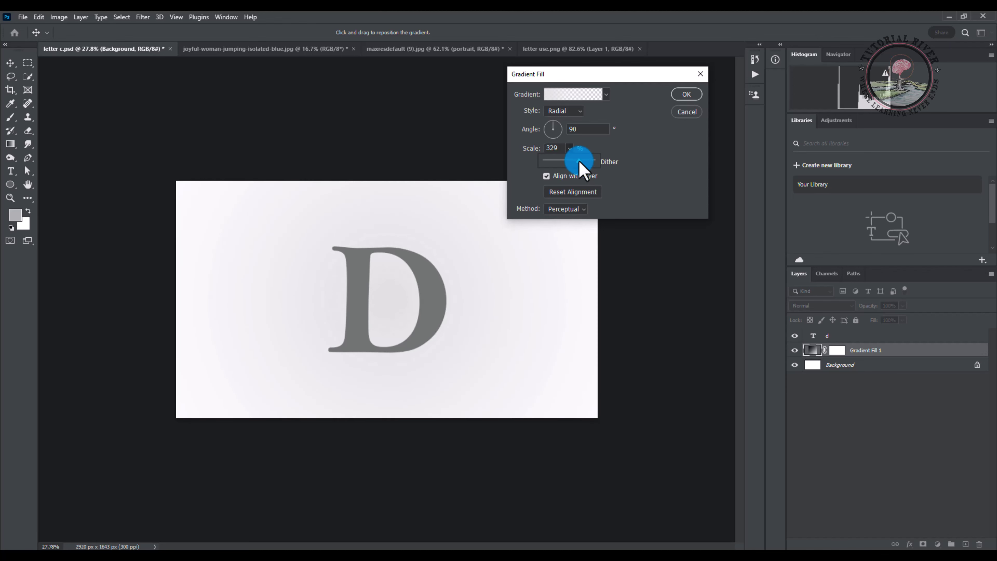
left_click(688, 96)
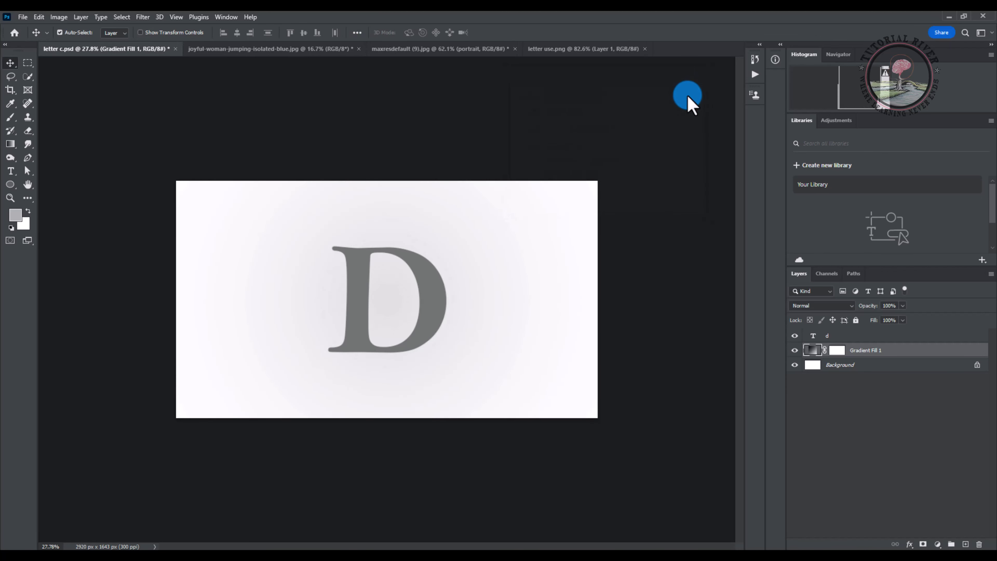
Merge the gradient fill layer with the Background layer.
key("ctrl+plus")
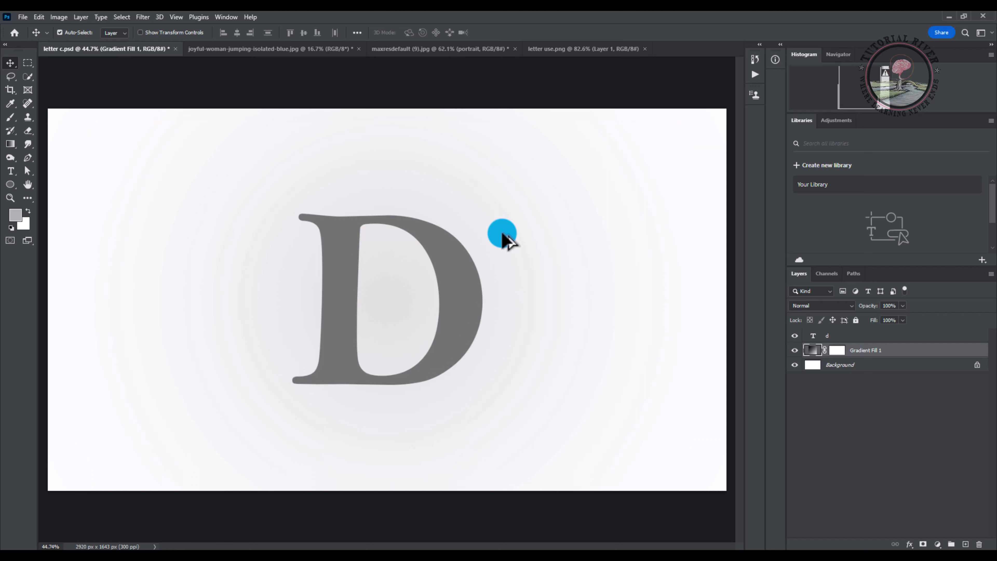
left_click(884, 367, "ctrl")
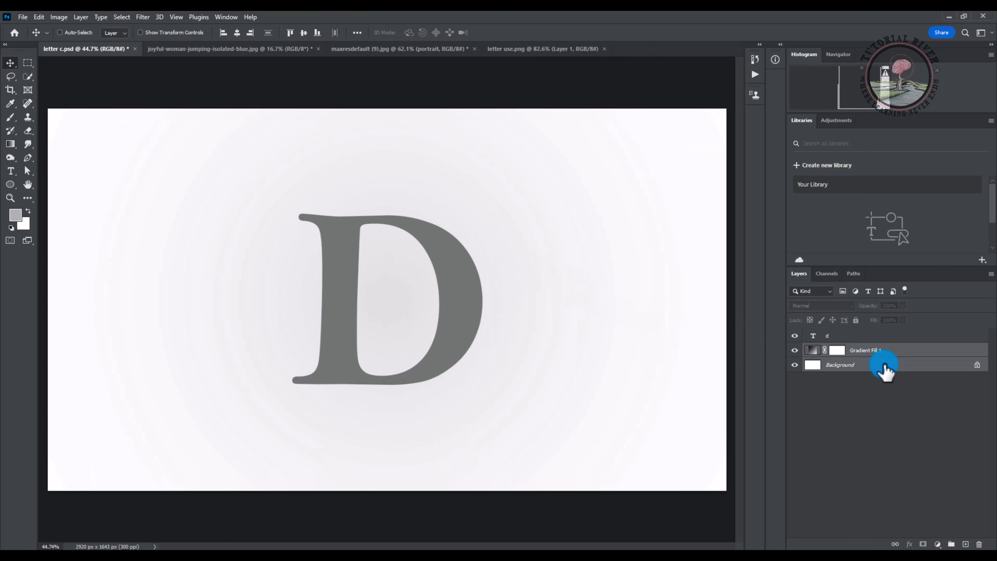
key("ctrl+e")
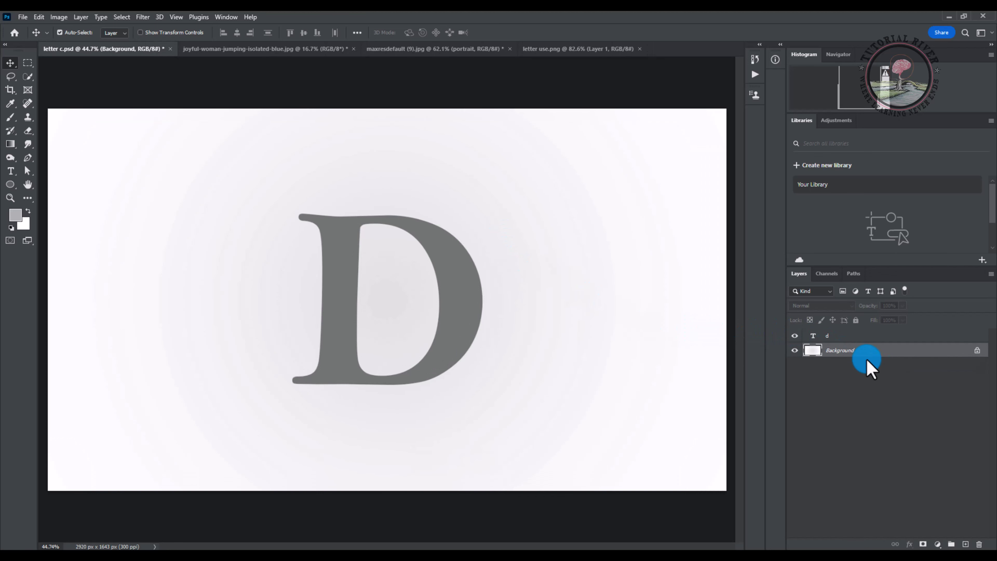
Open the layer style of the letter D, disable its 100% opacity drop shadow, and enable a 7 px white outside stroke.
left_click(854, 338)
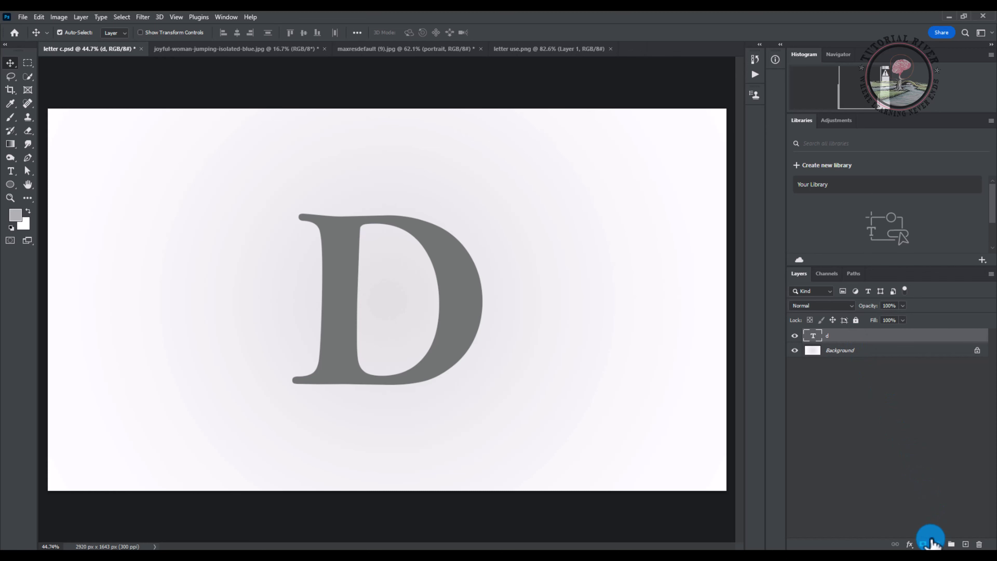
left_click(911, 544)
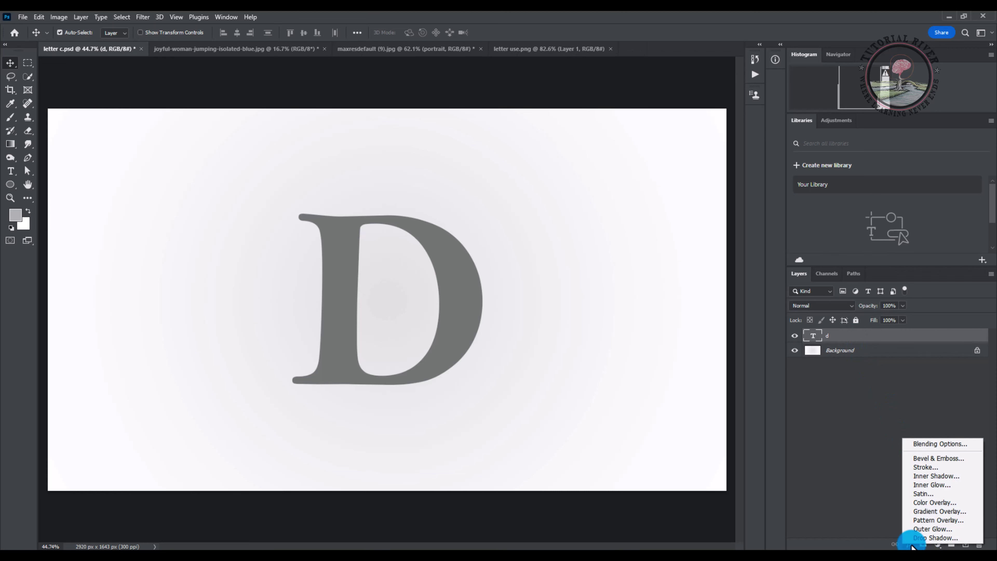
left_click(920, 537)
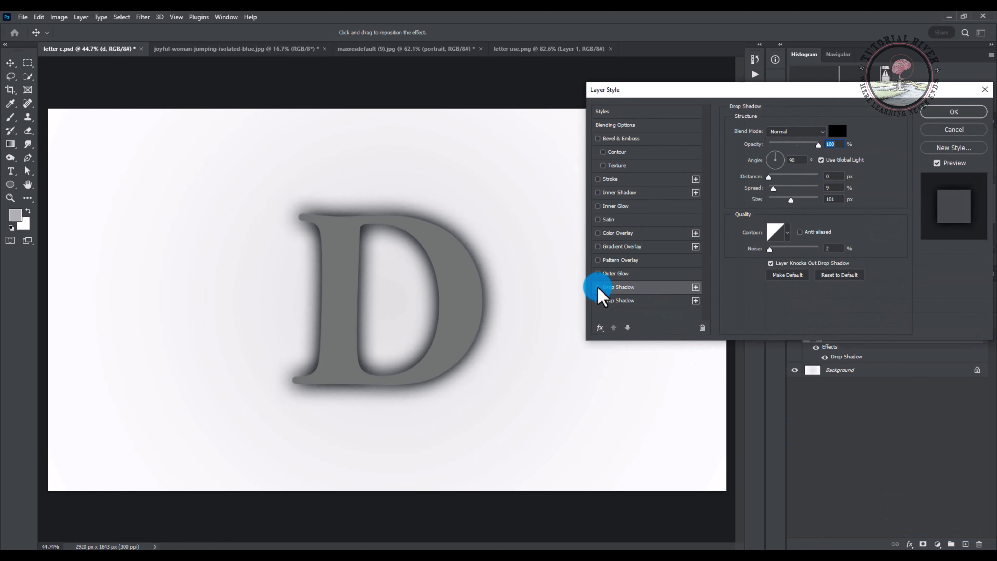
left_click(598, 287)
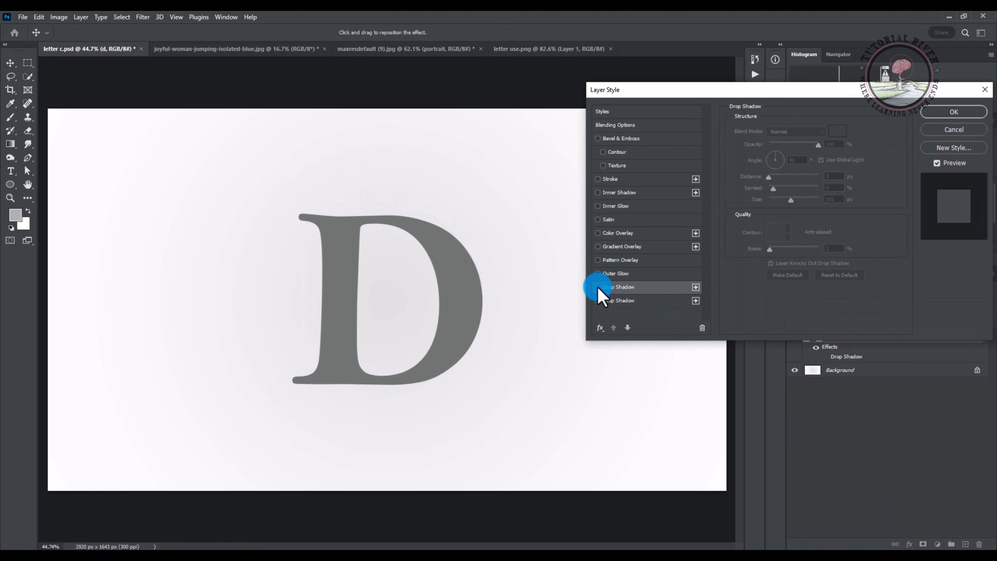
left_click(598, 180)
left_click(615, 180)
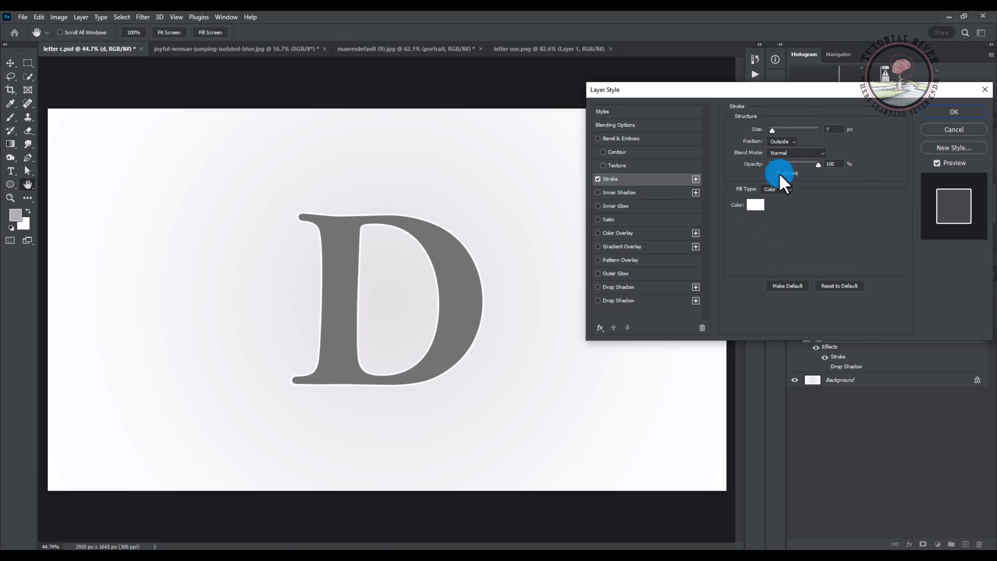
Apply only the second drop shadow to the letter, using Multiply, 31% opacity, 66° angle, 12 px distance and 10 px size.
left_click(598, 287)
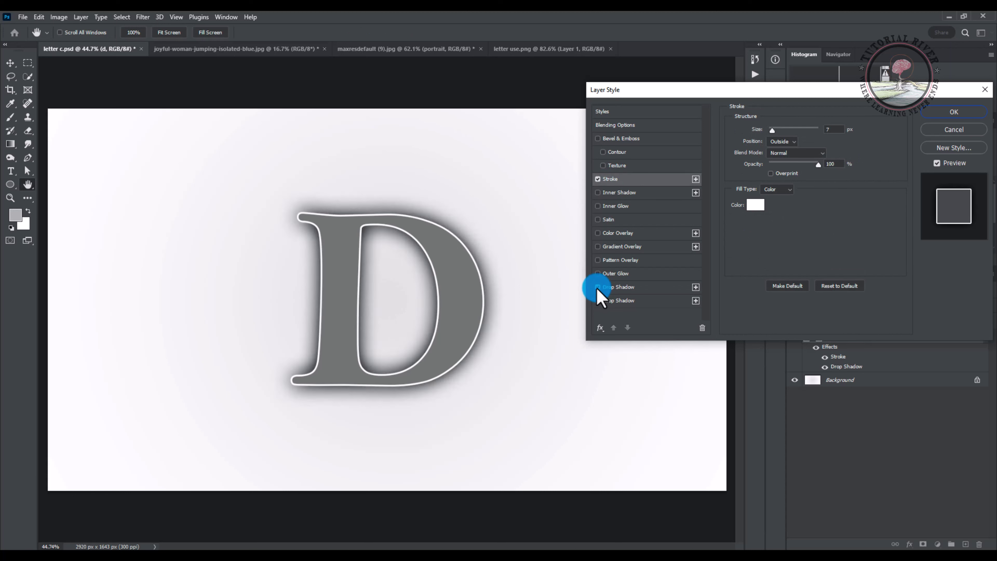
left_click(597, 289)
left_click(597, 300)
left_click(625, 301)
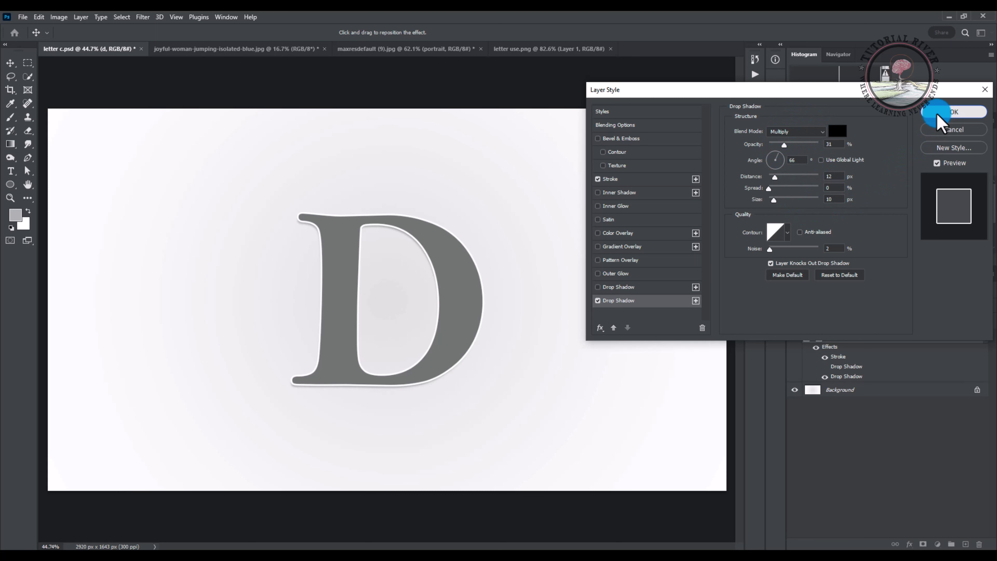
left_click(953, 112)
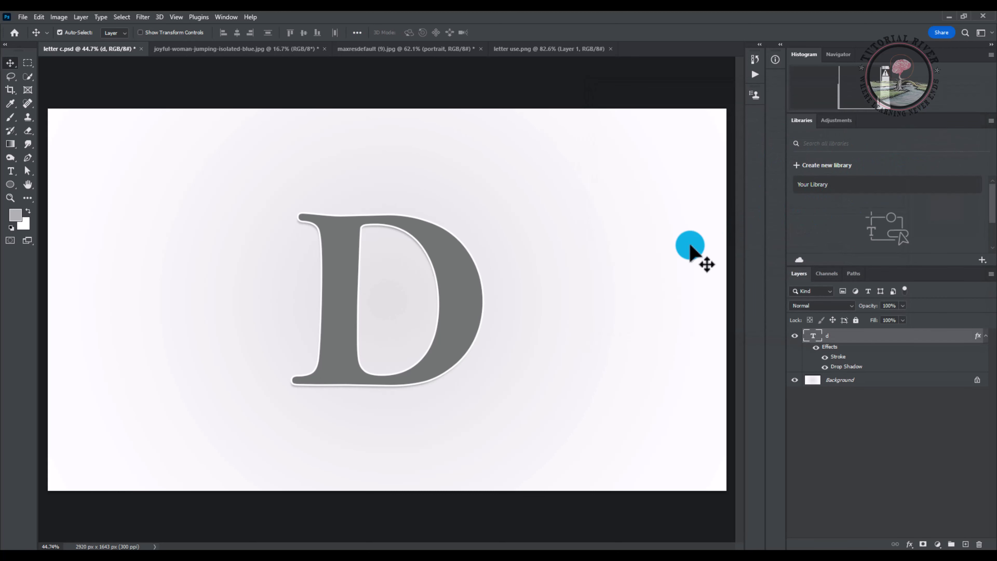
Recolour the letter D's text with the light gray foreground colour and commit the edit.
left_click(11, 171)
left_click_drag(330, 318, 534, 291)
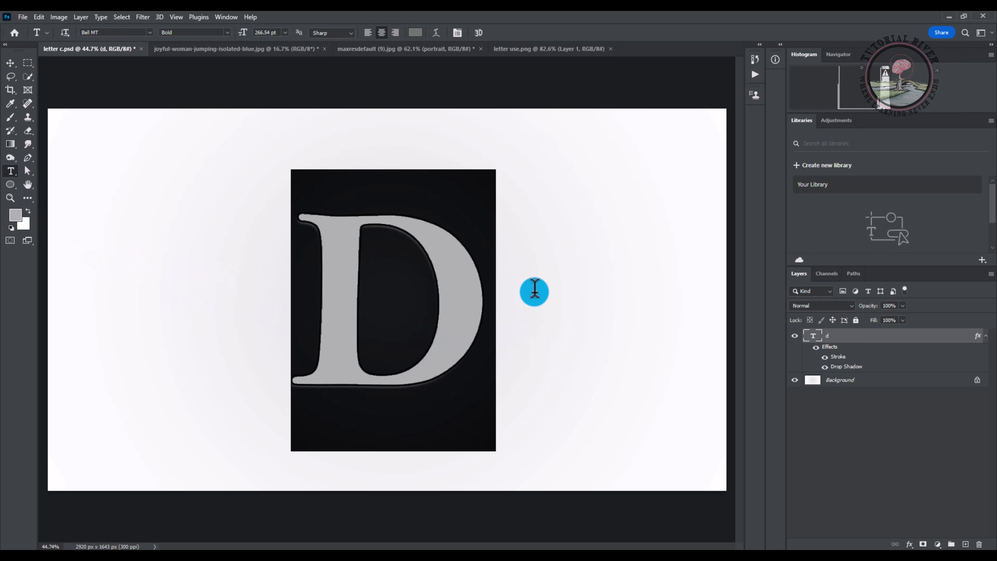
left_click(415, 32)
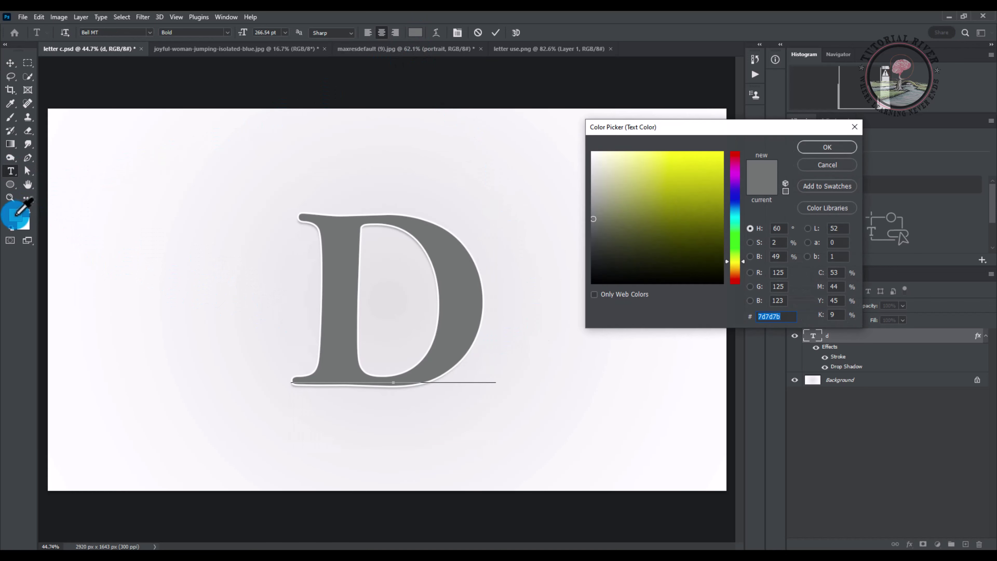
left_click(16, 215)
left_click(817, 152)
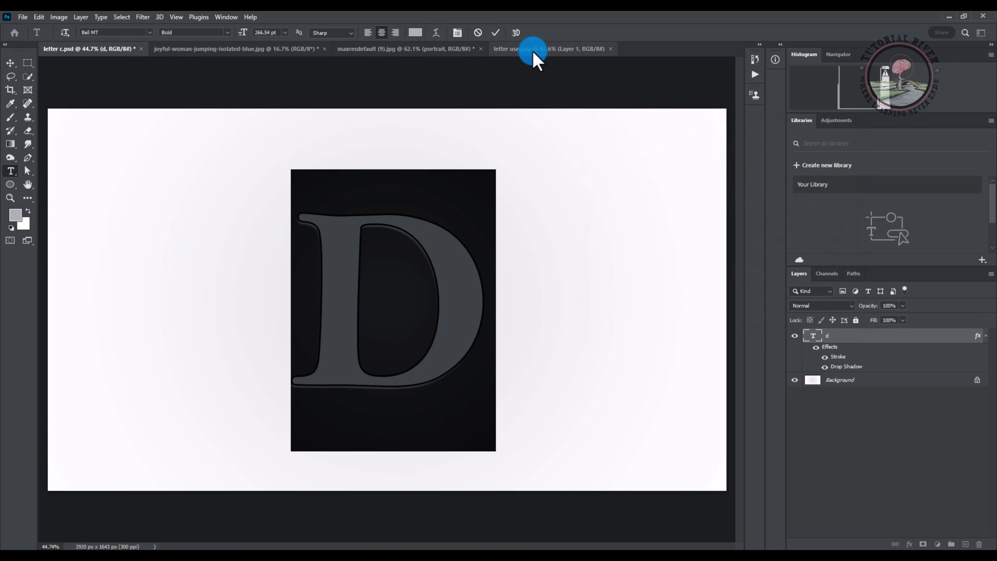
left_click(496, 32)
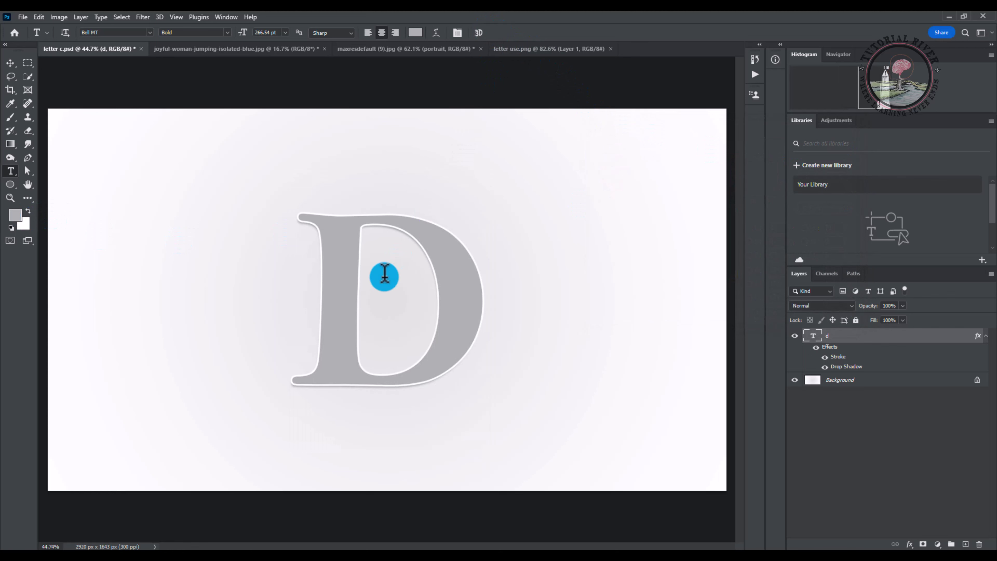
Switch to the jumping woman photo, select the subject automatically, and isolate her with a layer mask.
scroll(385, 275, "down", 3)
scroll(385, 275, "up", 2)
scroll(387, 281, "up", 1)
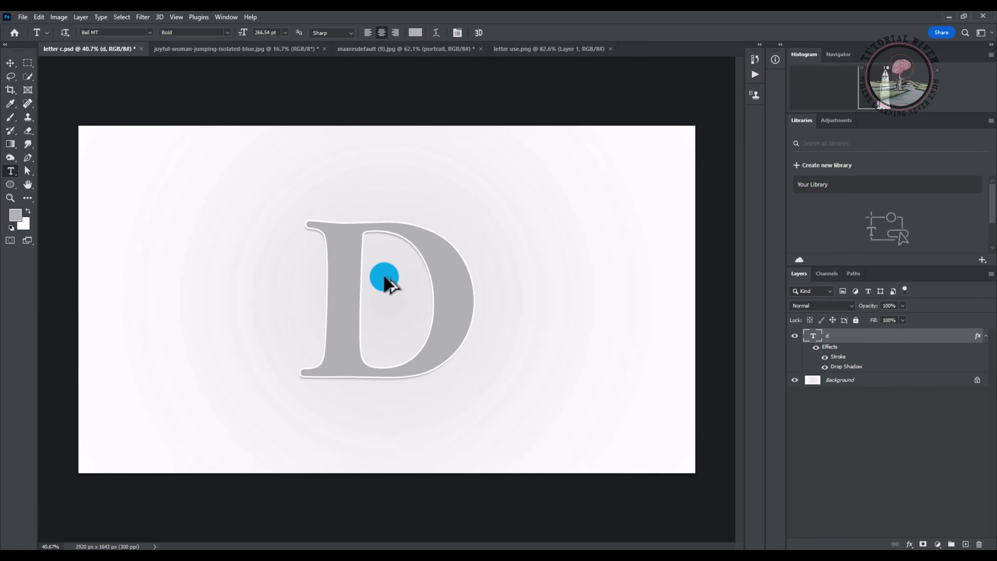
left_click(292, 48)
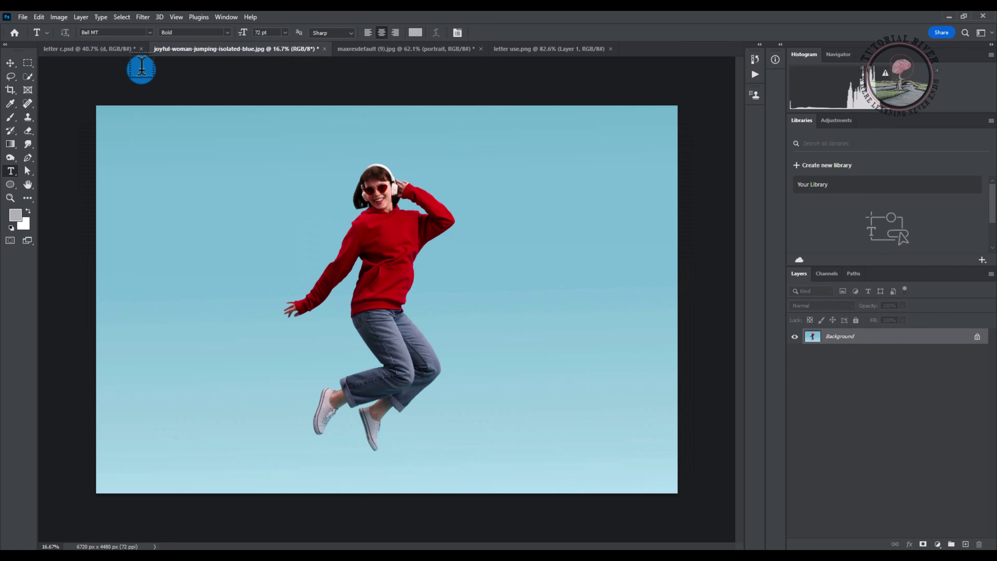
left_click(123, 18)
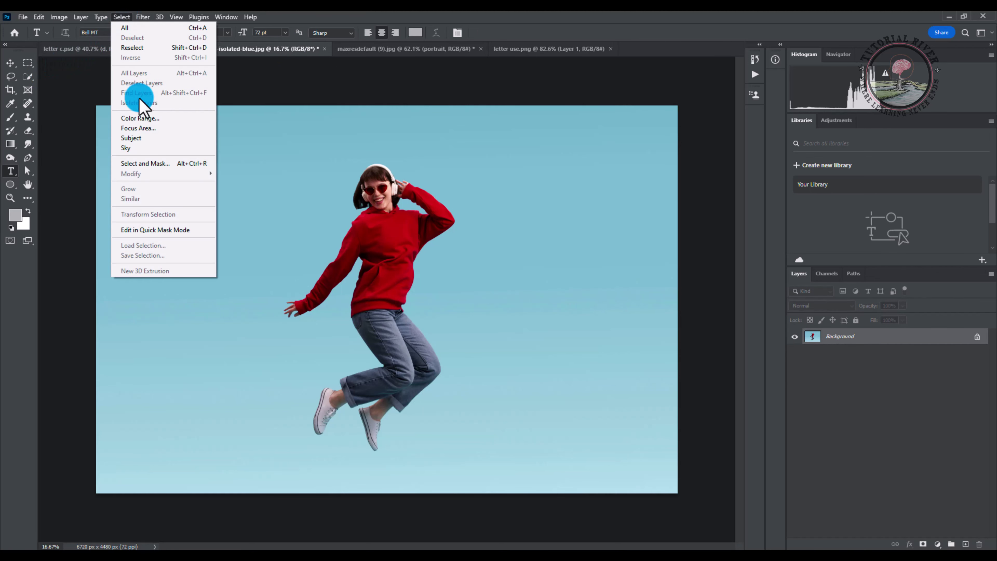
left_click(143, 138)
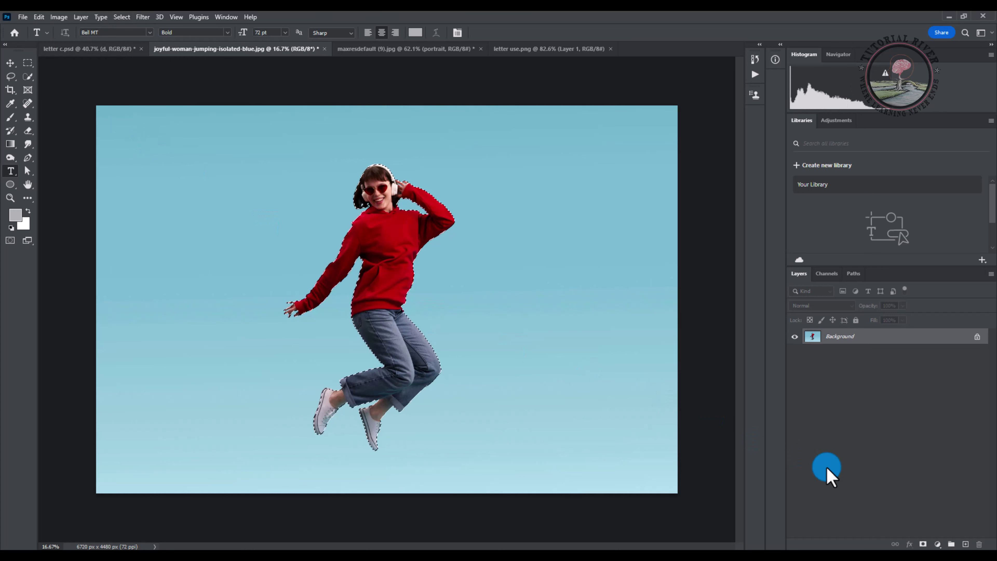
left_click(924, 545)
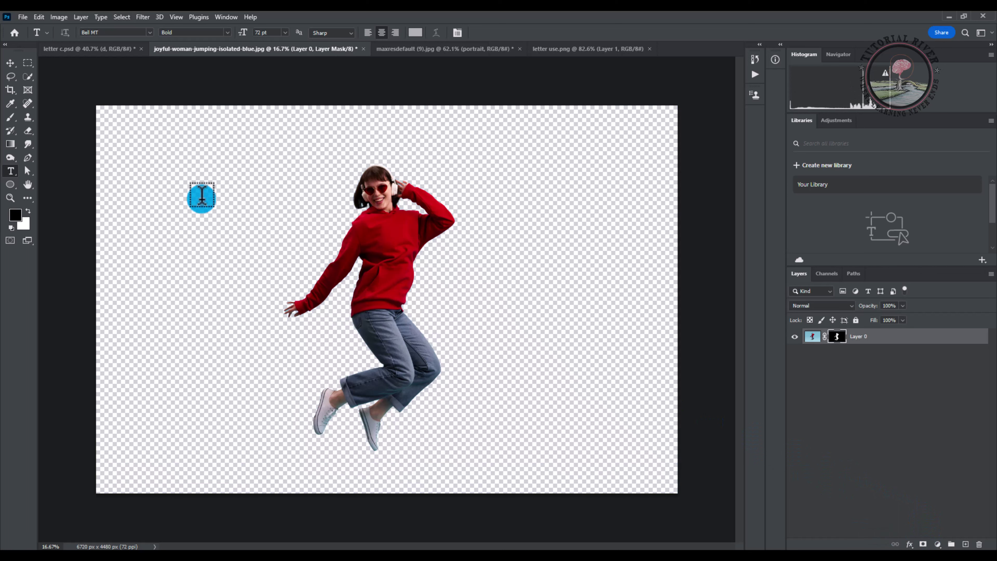
Move the masked woman layer into the letter c.psd document with the Move tool.
left_click(10, 63)
left_click_drag(350, 272, 347, 311)
left_click(357, 325, "alt")
left_click(361, 323, "alt")
Free-transform the woman to about 29.80% scale and place her over the D's vertical stem.
key("ctrl+t")
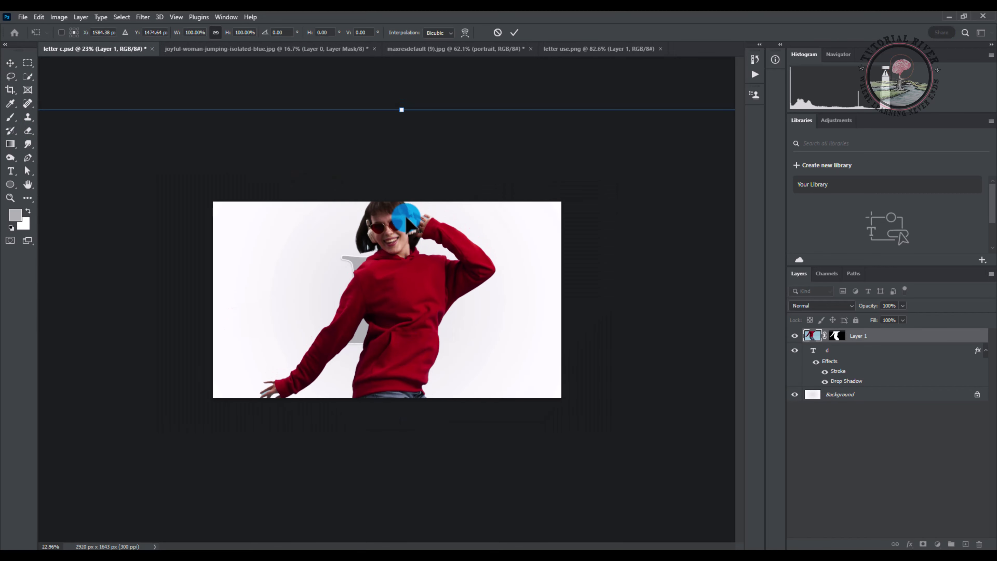
left_click_drag(401, 110, 395, 174)
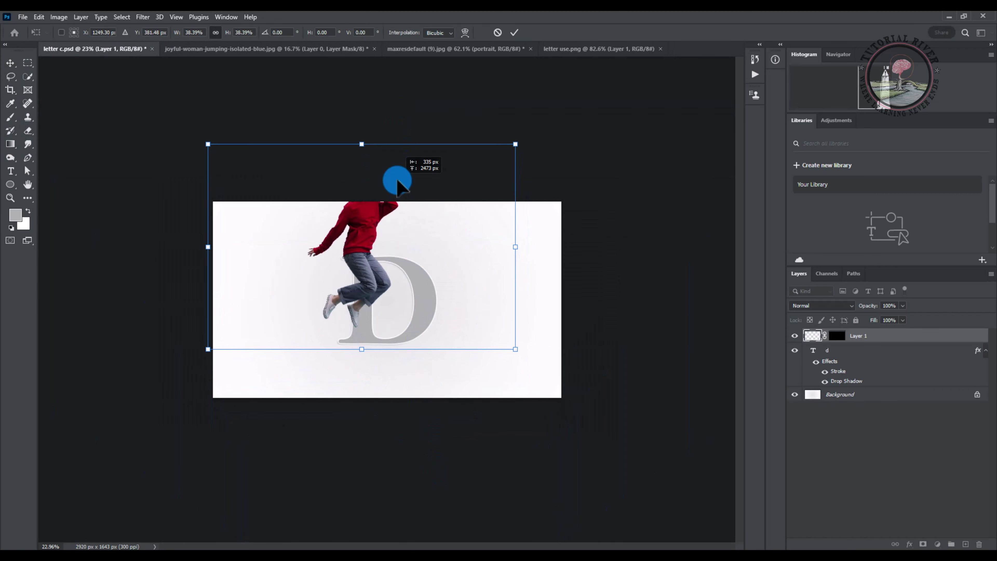
left_click_drag(370, 141, 362, 171)
scroll(366, 305, "up", 4)
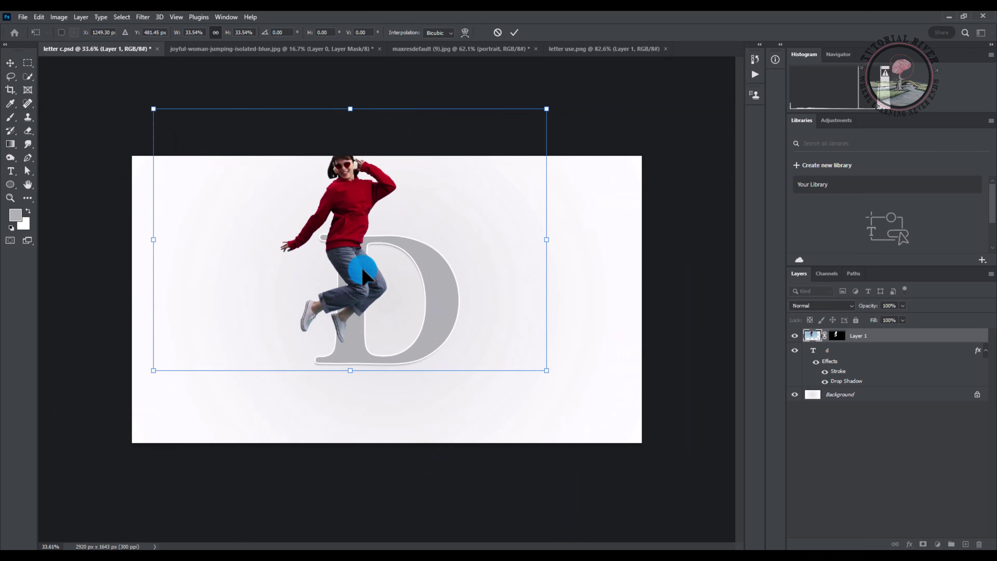
left_click_drag(363, 271, 370, 322)
scroll(459, 272, "up", 2)
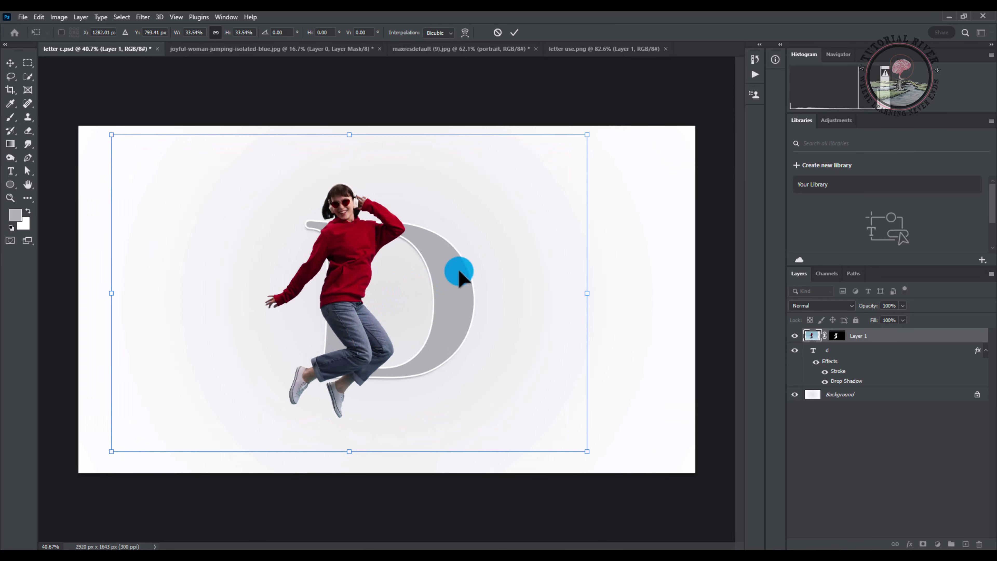
left_click_drag(588, 134, 535, 179)
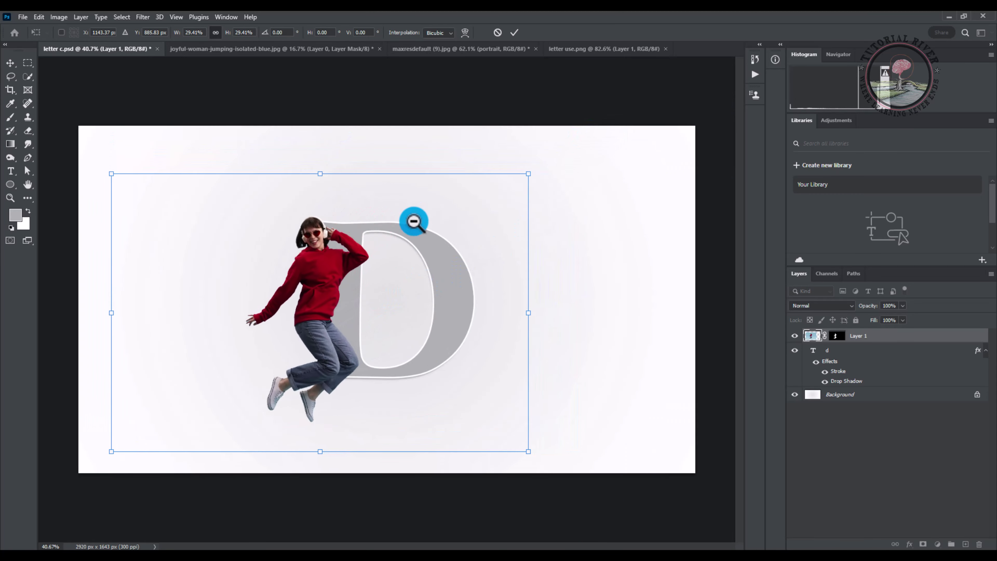
scroll(393, 265, "up", 2)
left_click_drag(392, 265, 430, 234)
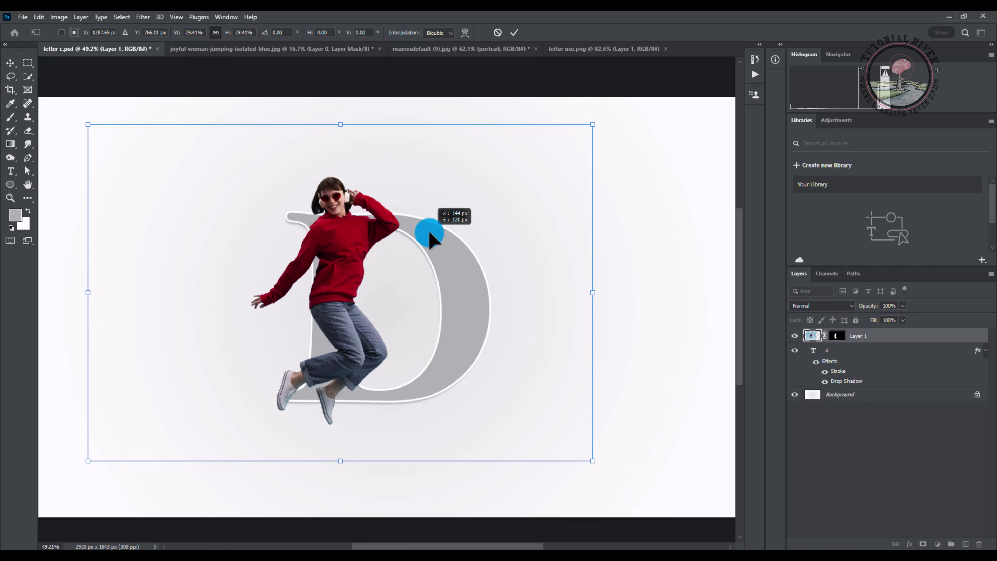
left_click_drag(592, 460, 536, 417)
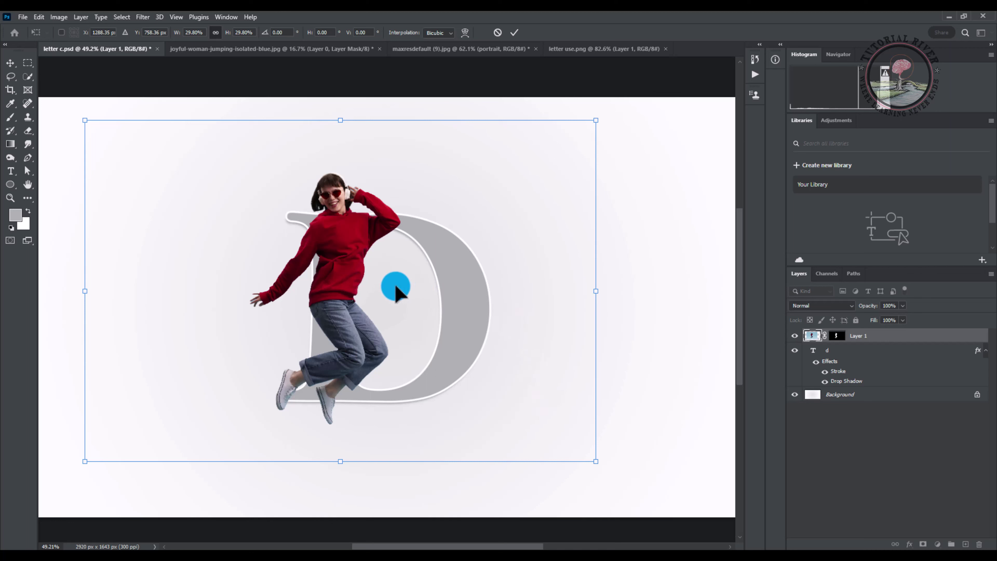
left_click_drag(393, 289, 389, 292)
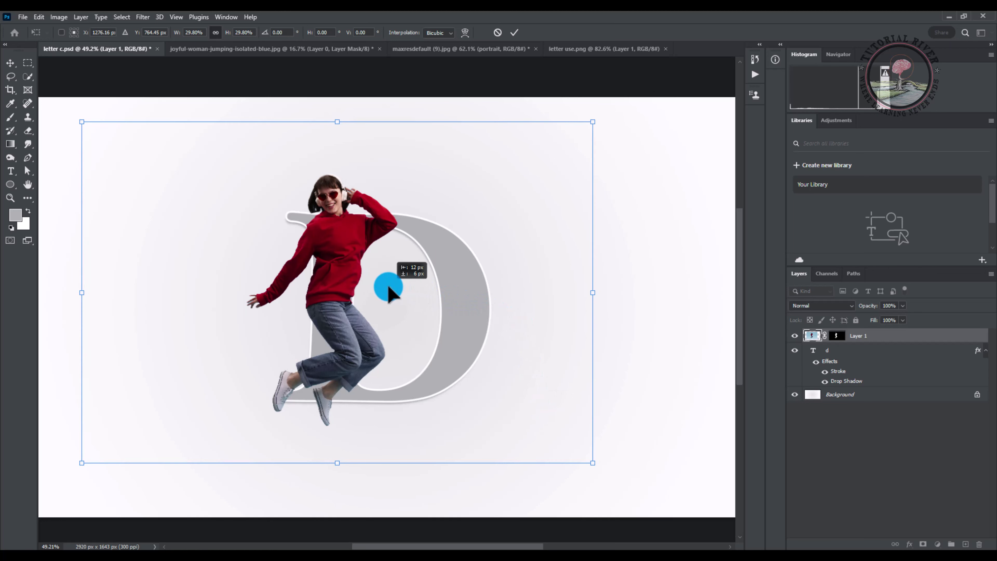
left_click(515, 33)
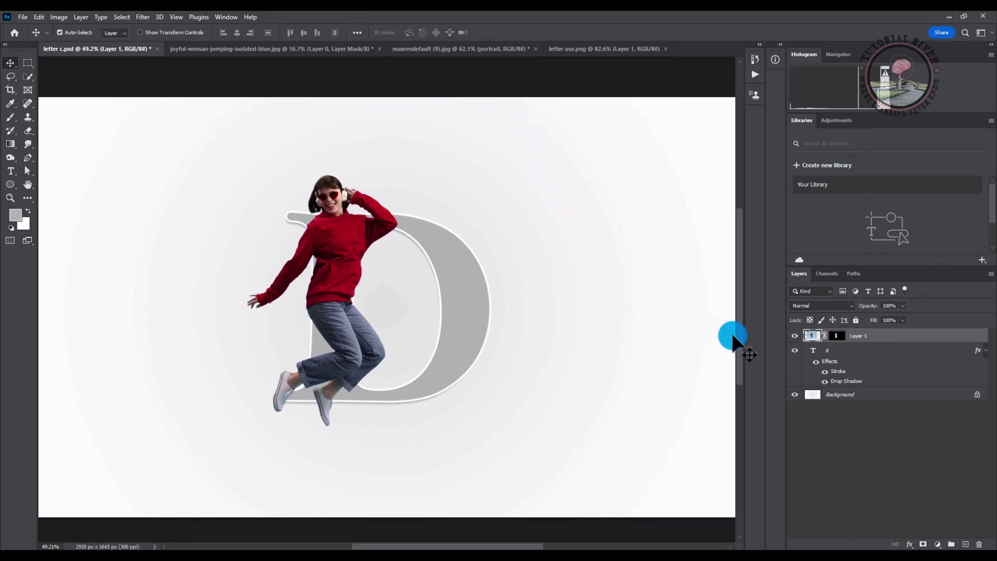
Convert the masked woman layer to a smart object.
left_click(858, 338)
right_click(879, 338)
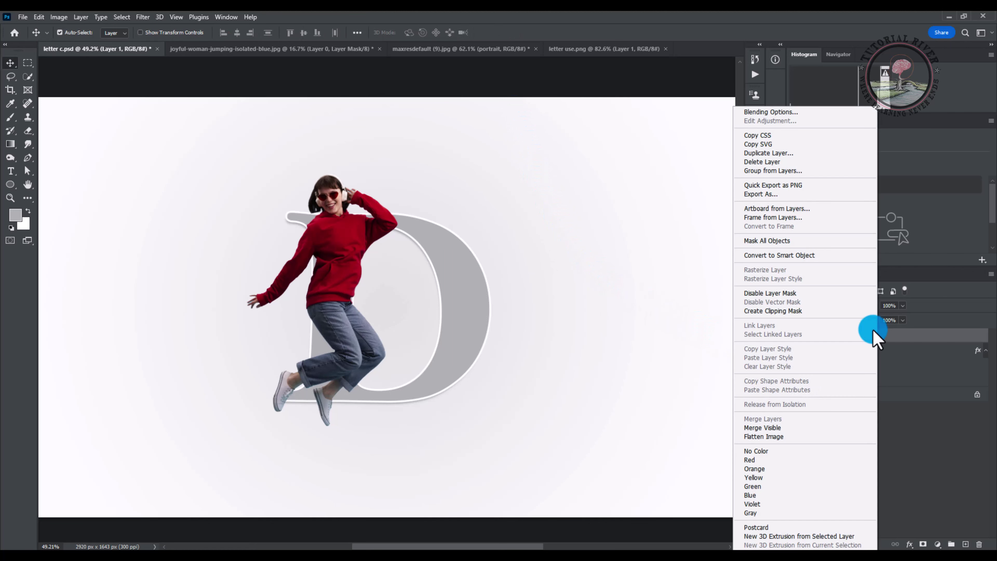
left_click(807, 260)
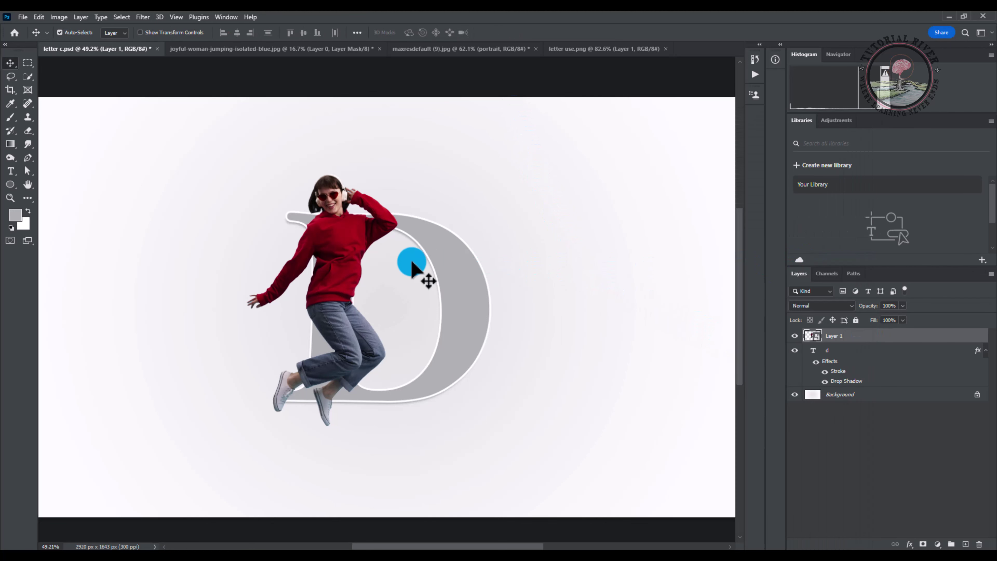
Duplicate the letter D layer and place the copy above the woman's layer.
scroll(409, 262, "down", 1)
scroll(408, 262, "up", 6)
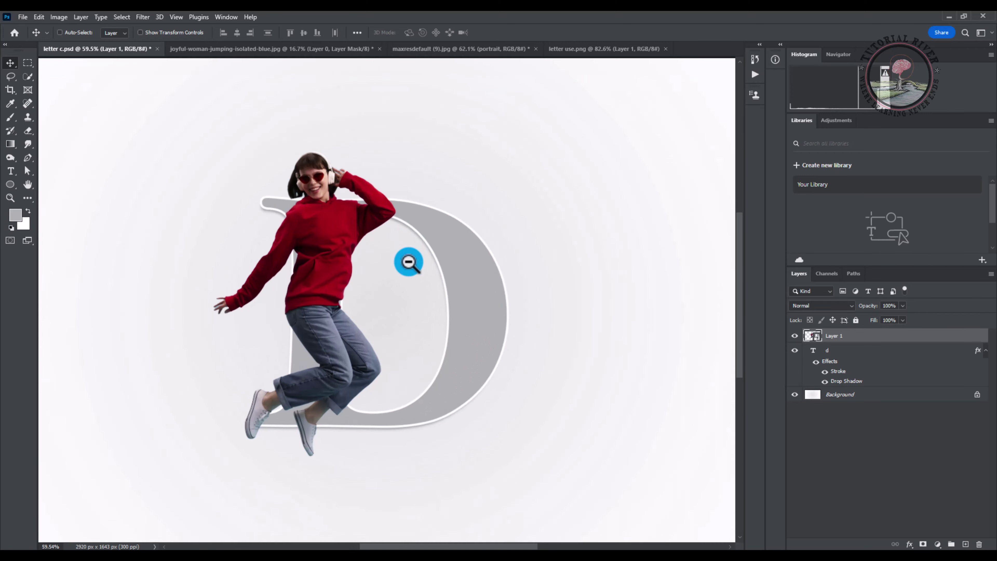
left_click_drag(405, 269, 479, 267)
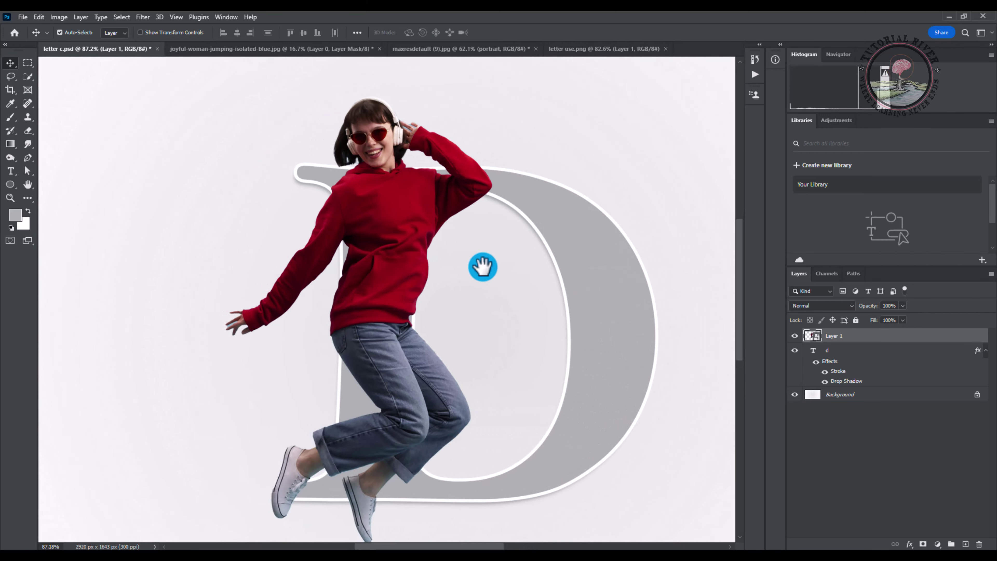
left_click(838, 350)
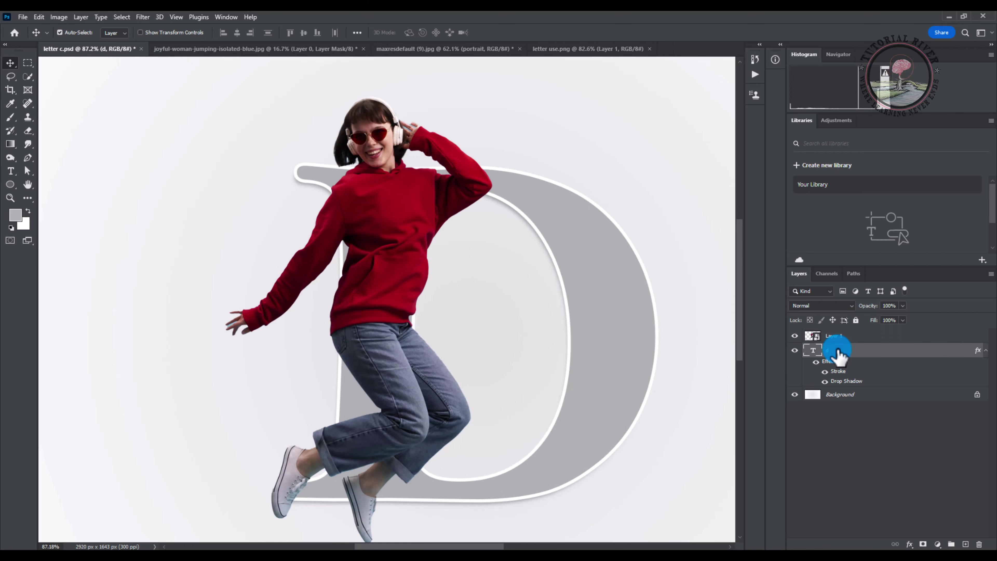
left_click_drag(938, 354, 970, 545)
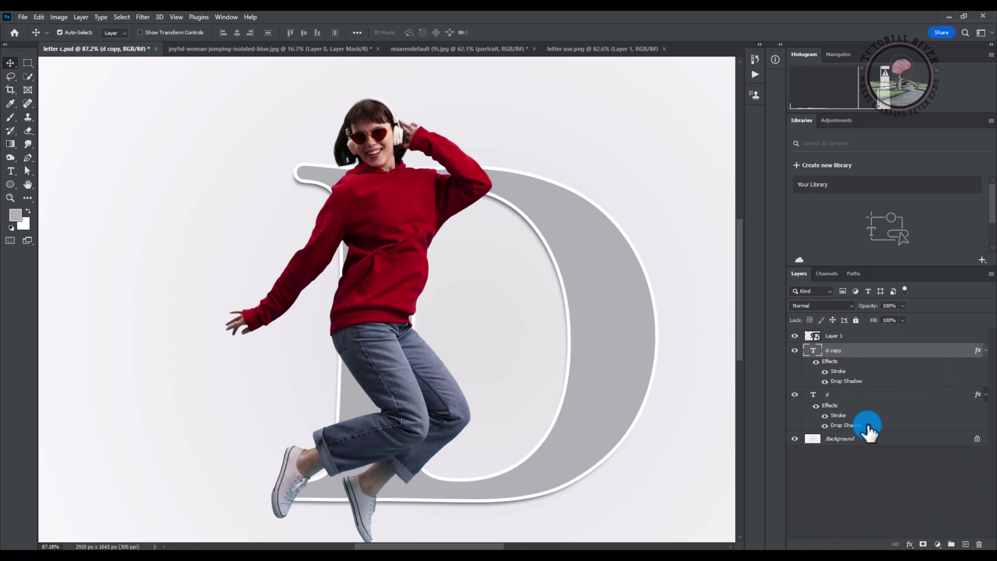
left_click_drag(850, 353, 839, 334)
Set the D copy's fill to 0% and convert that layer to a smart object.
left_click(900, 320)
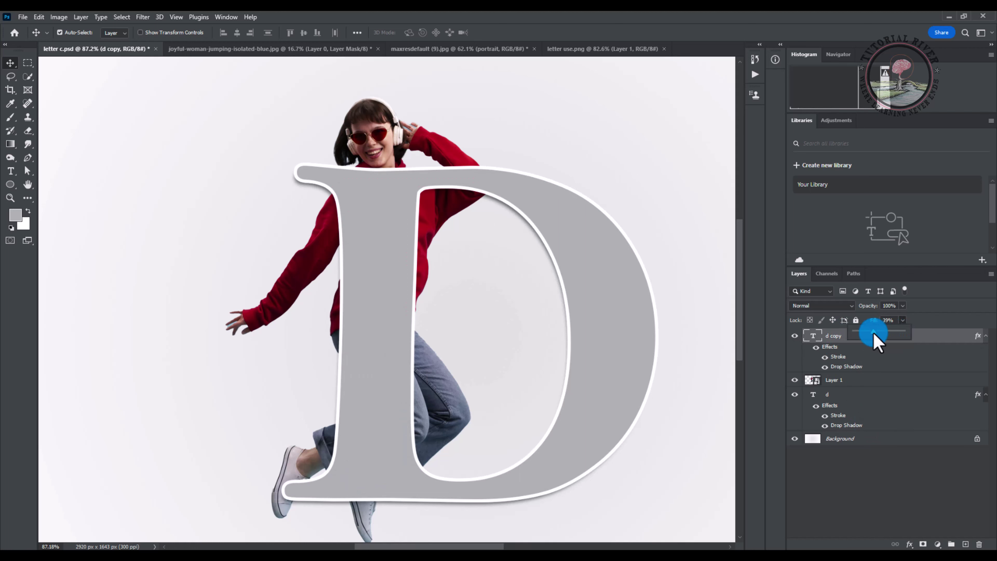
left_click_drag(848, 334, 843, 335)
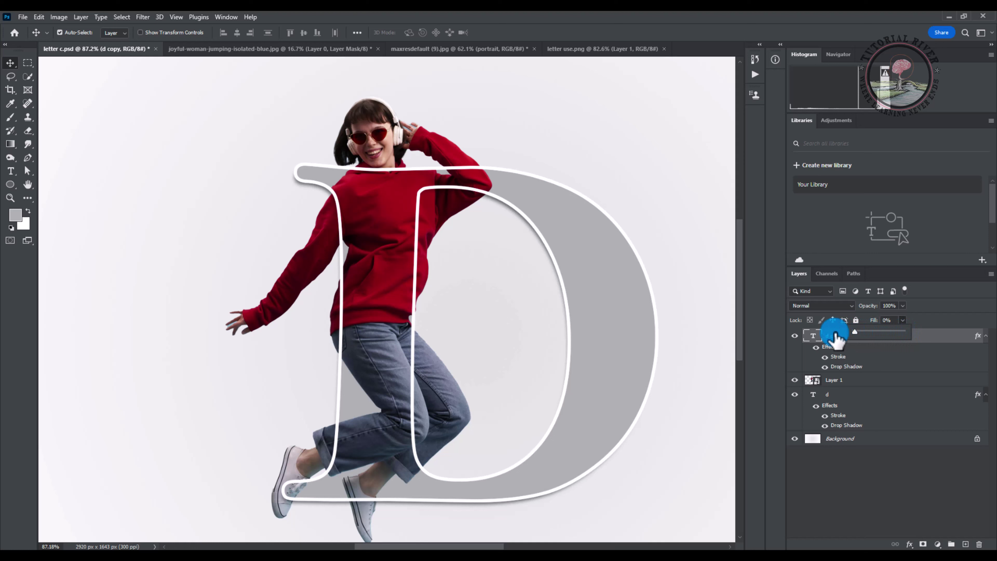
right_click(861, 338)
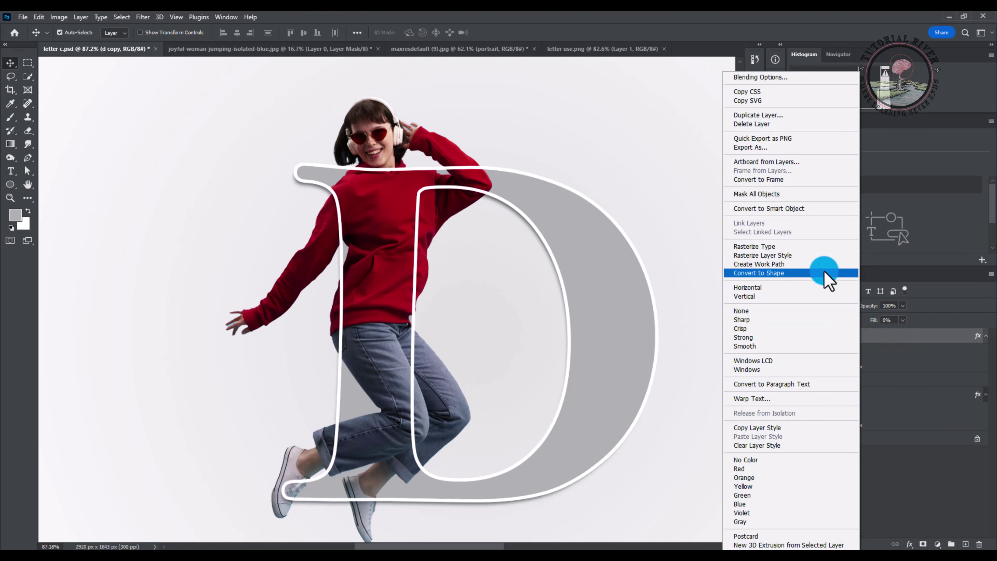
left_click(805, 208)
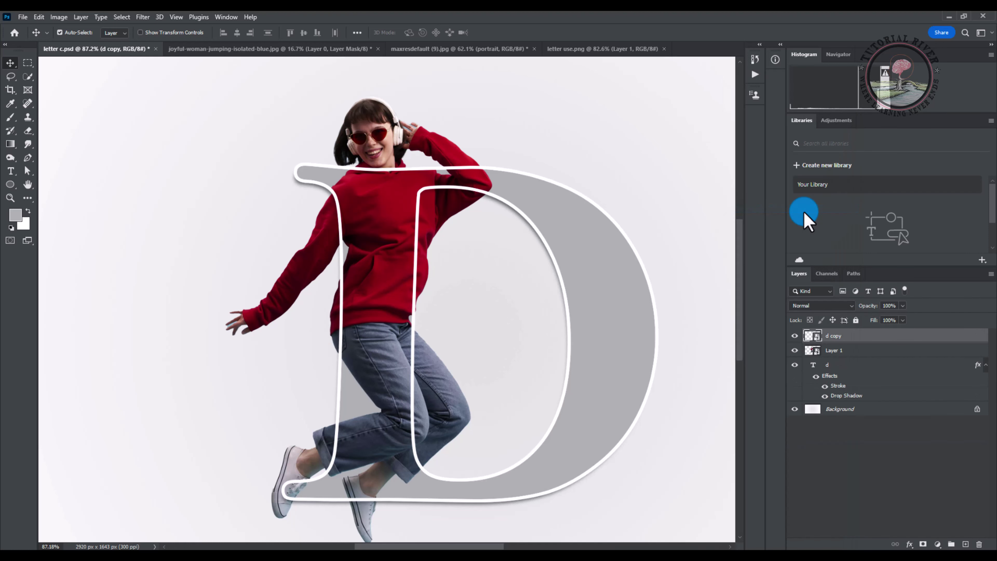
Add a layer mask to the D copy and brush black over its upper outline where it crosses the woman's raised arm.
left_click(924, 545)
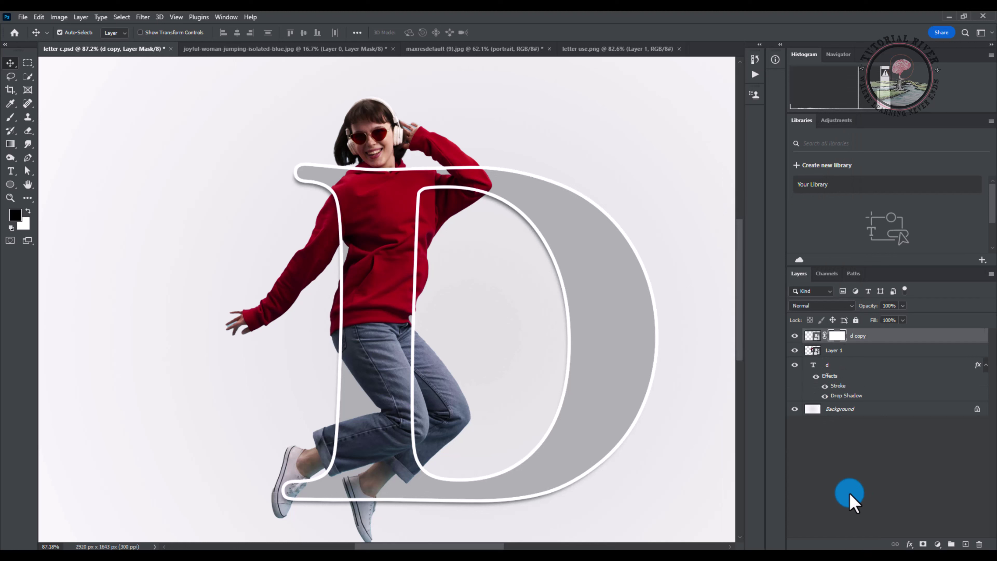
left_click(10, 117)
scroll(462, 163, "up", 3)
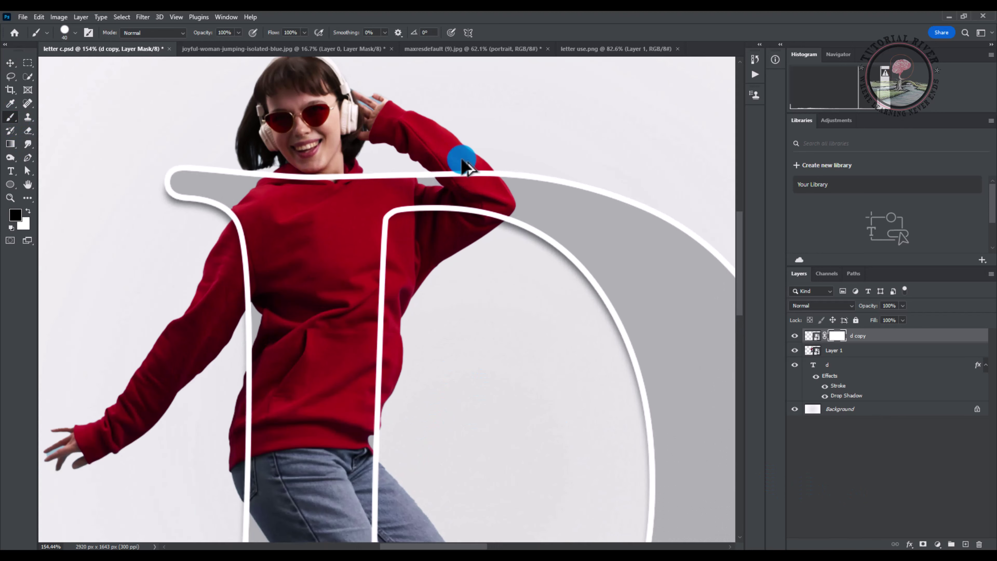
scroll(462, 165, "up", 2)
mouse_move(443, 174)
left_mouse_down()
mouse_move(491, 190)
mouse_move(494, 227)
mouse_move(507, 227)
mouse_move(420, 226)
left_mouse_up()
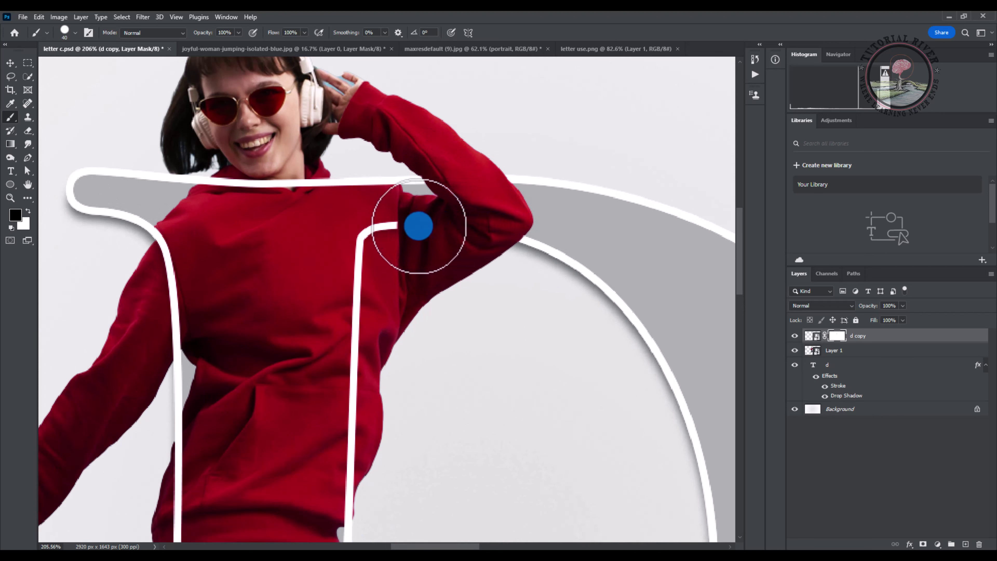
key("ctrl+0")
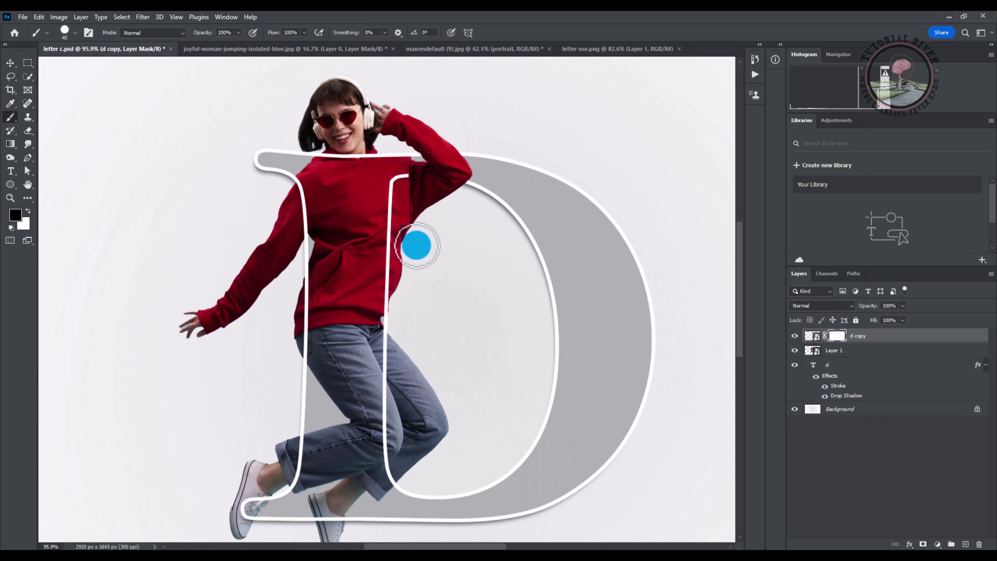
scroll(416, 245, "up", 2)
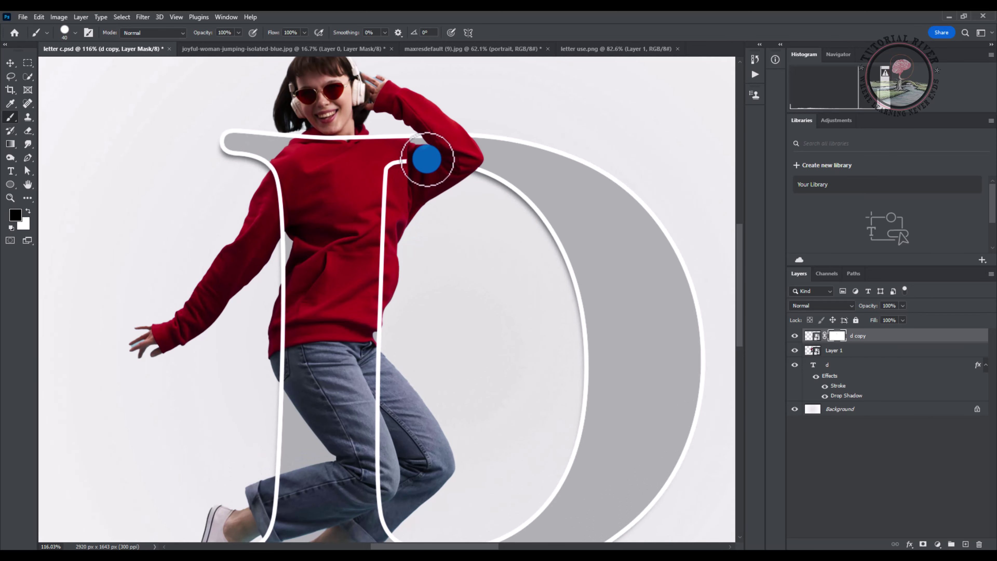
scroll(427, 151, "up", 2)
scroll(427, 152, "up", 2)
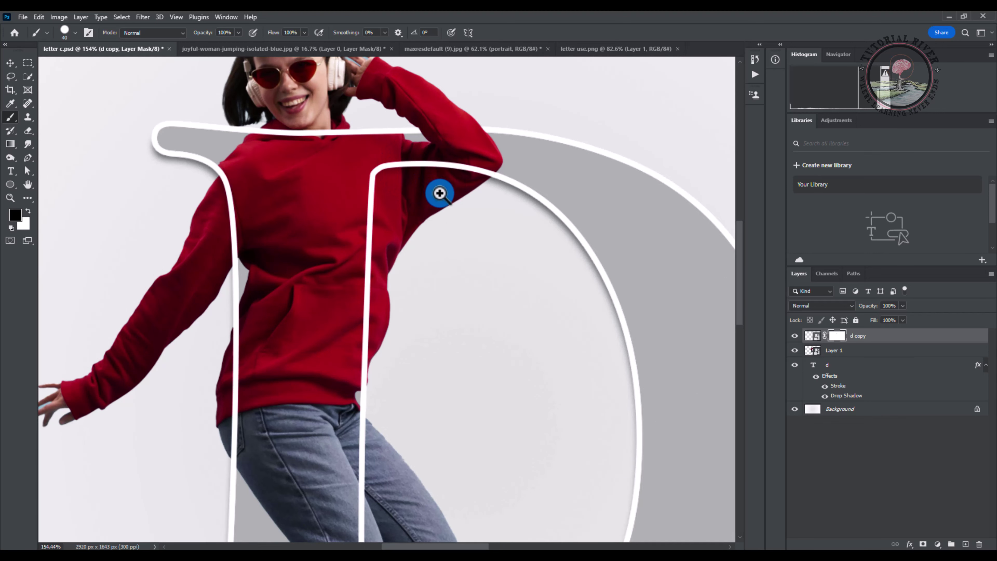
scroll(440, 193, "down", 5)
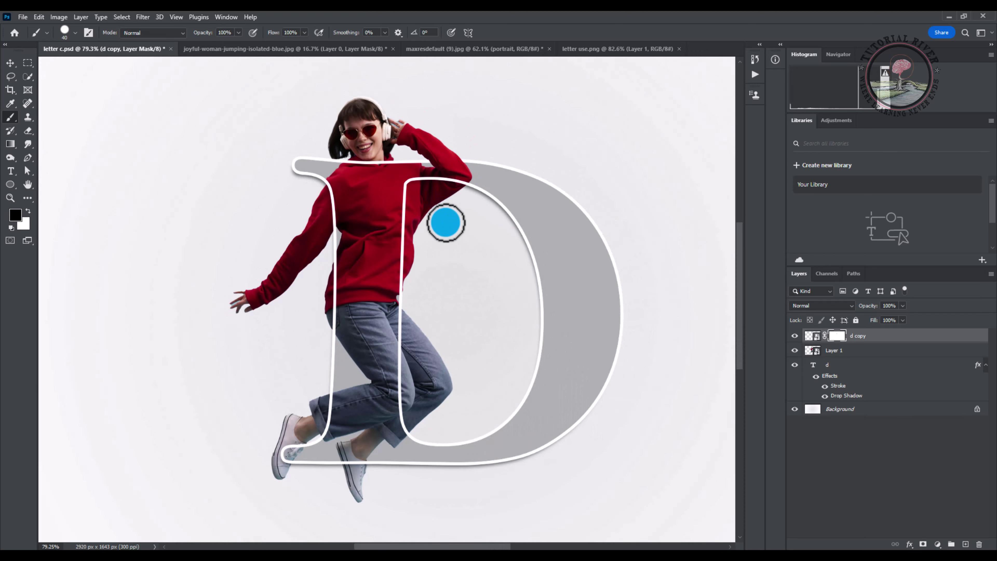
Brush black on the D copy's mask to hide its outline over the woman's lowered arm and across her front shoe.
left_click_drag(333, 197, 340, 175)
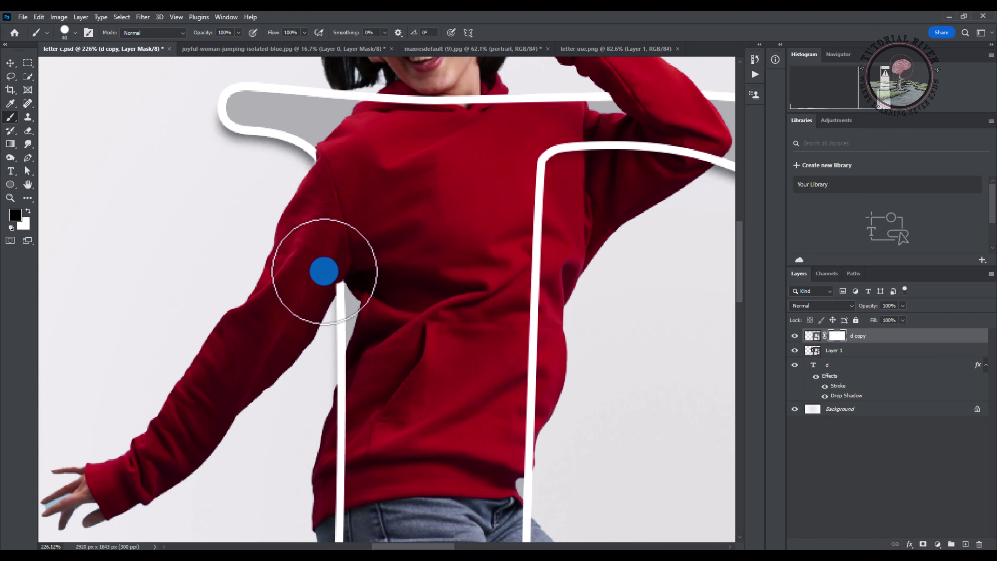
left_click_drag(314, 242, 312, 283)
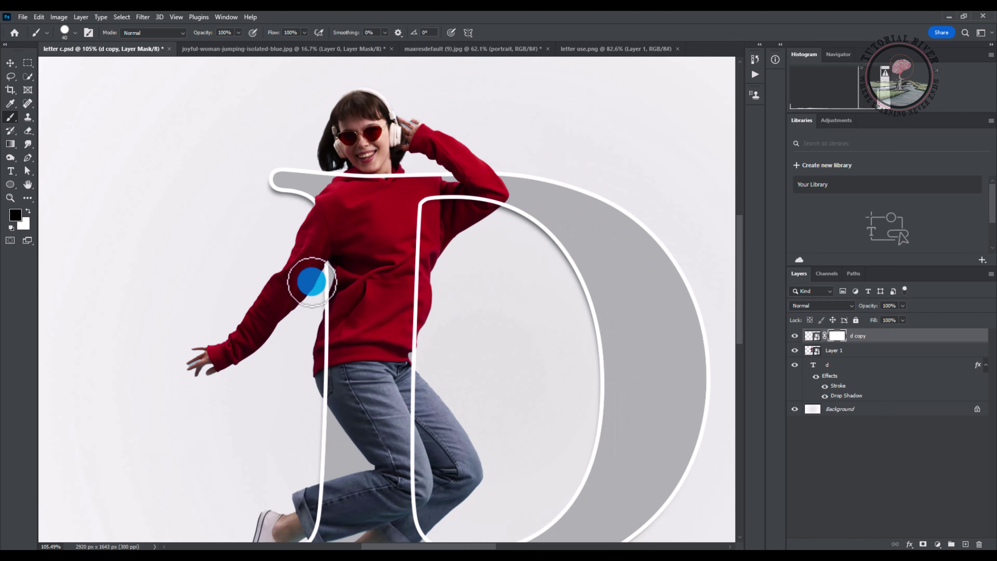
scroll(312, 282, "down", 3)
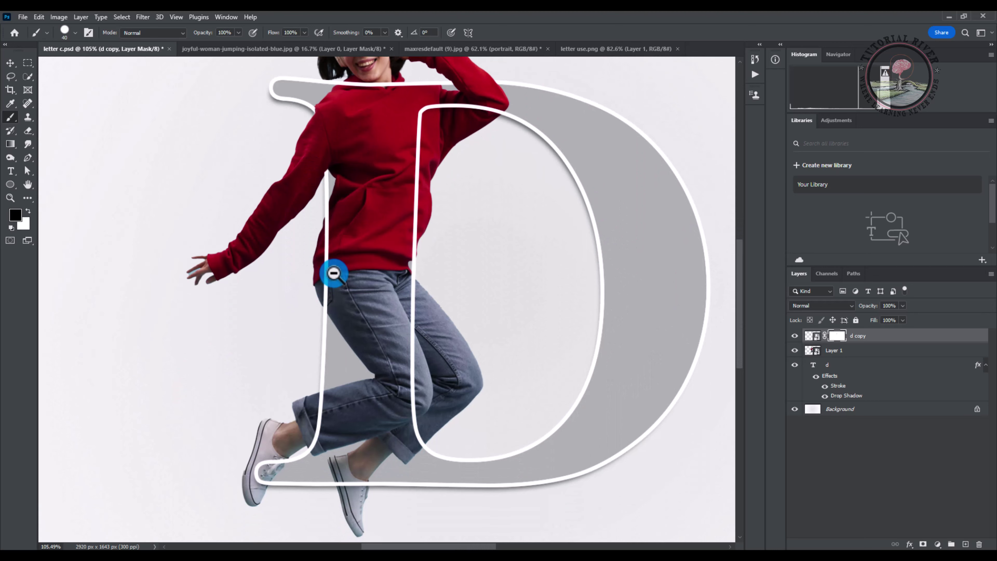
scroll(334, 273, "up", 3)
scroll(334, 273, "down", 5)
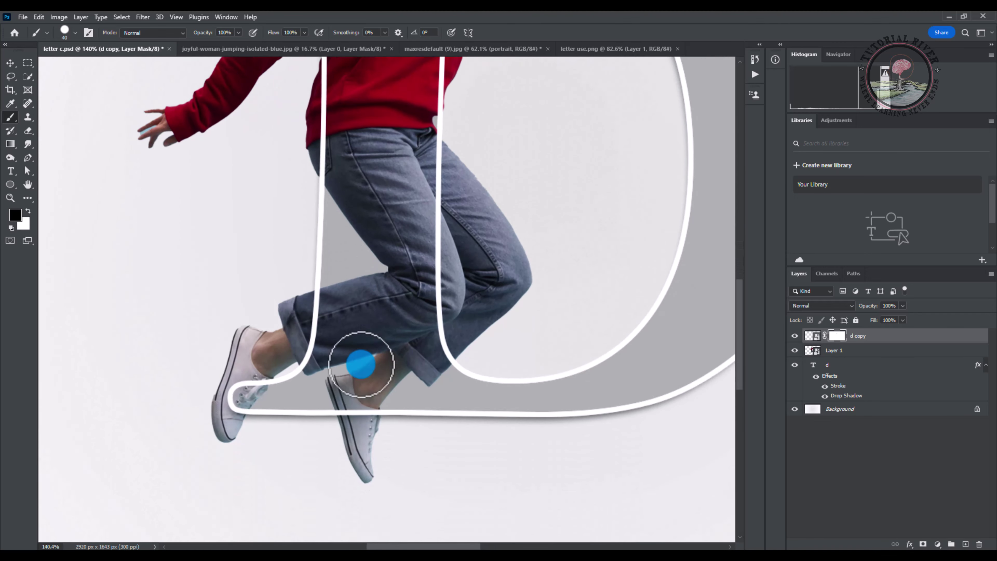
scroll(358, 393, "down", 2)
scroll(346, 360, "up", 4)
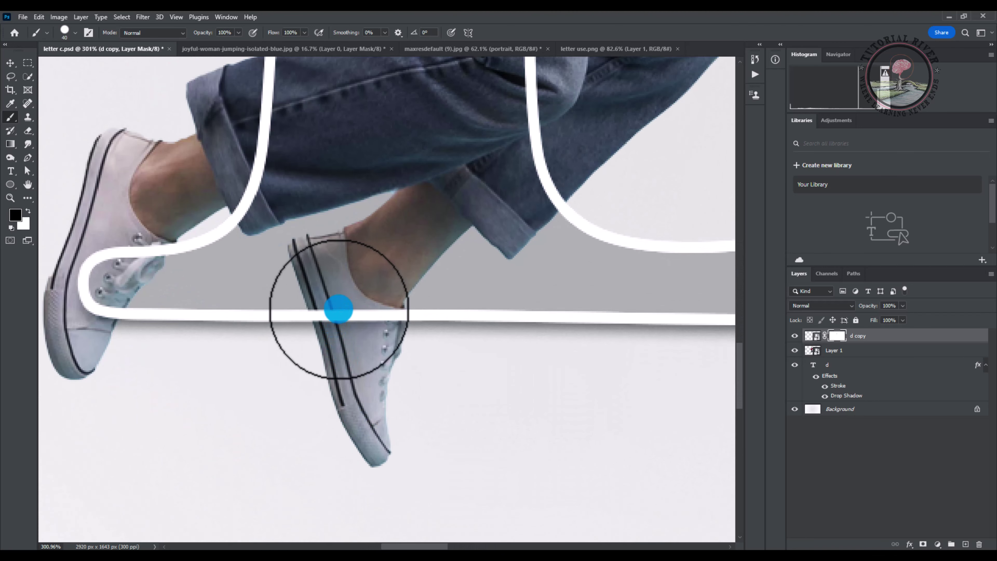
left_click_drag(338, 308, 368, 319)
scroll(346, 345, "down", 8)
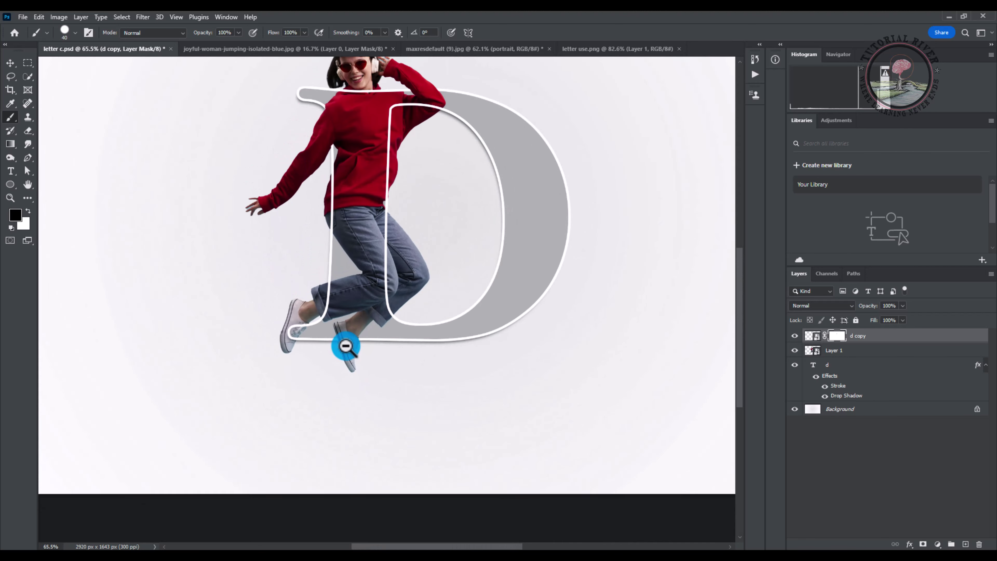
scroll(345, 346, "down", 2)
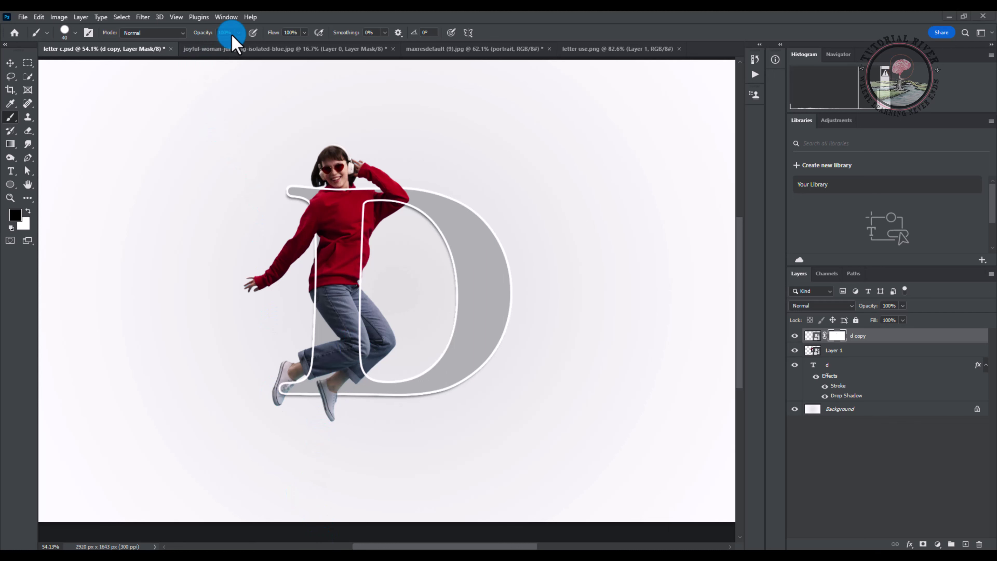
Add a Lorem Ipsum text line below the letter D.
key("t")
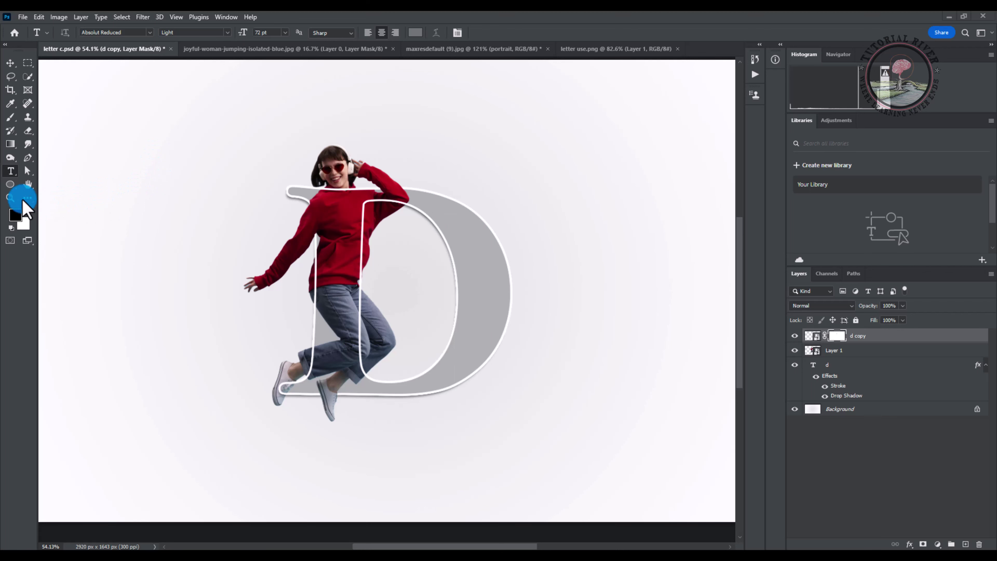
scroll(184, 393, "down", 3)
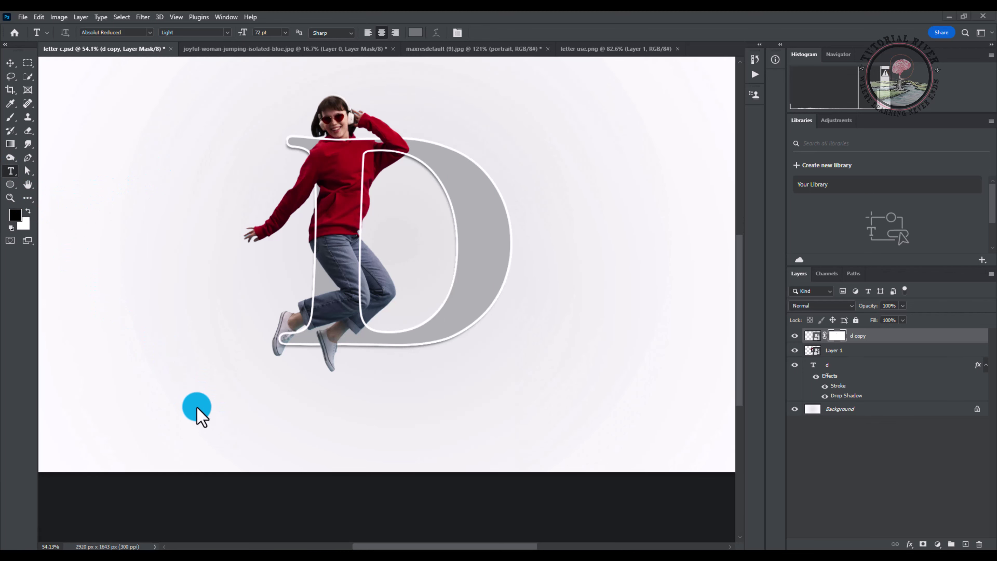
left_click(239, 414)
type("MIPS")
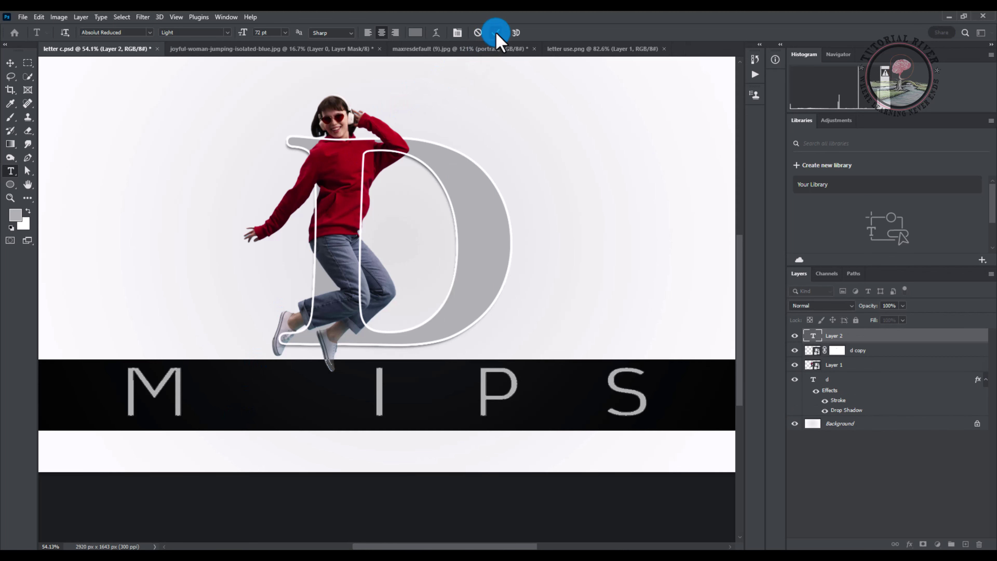
left_click(496, 34)
Scale the Lorem Ipsum text down to about 24% and place it beneath the letter D.
left_click(321, 295, "ctrl+alt")
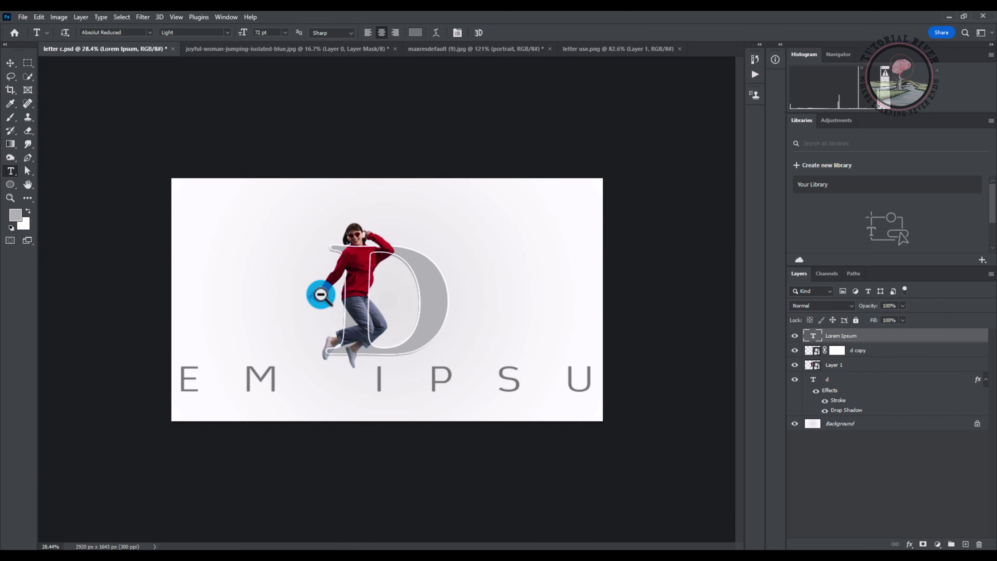
key("ctrl+t")
left_click_drag(340, 370, 393, 393)
left_click(513, 33)
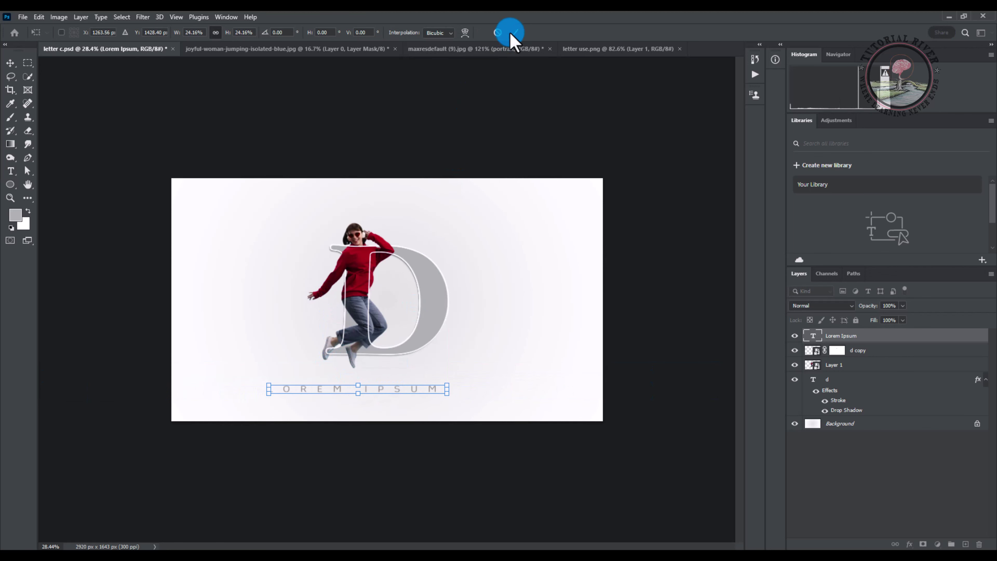
Replace the Lorem Ipsum text with PORTRAIT.
scroll(328, 370, "up", 5)
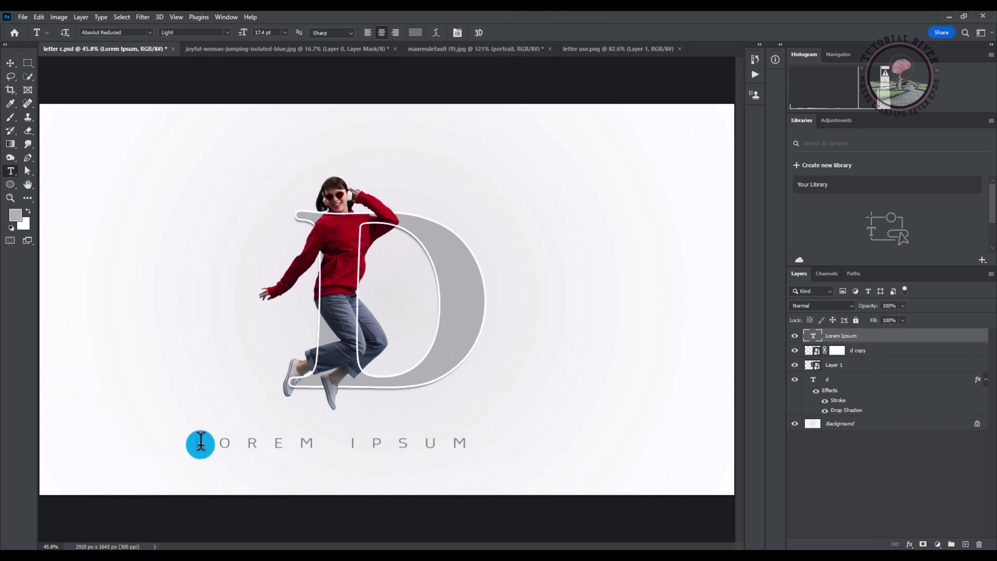
left_click_drag(198, 444, 468, 443)
type("PORTRAIT")
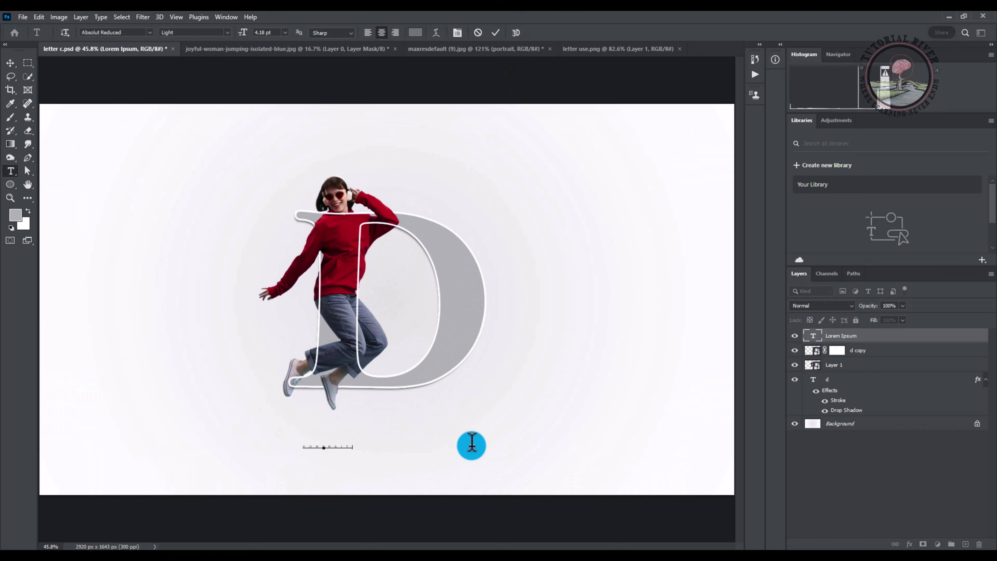
left_click(496, 33)
Enlarge the PORTRAIT text to about the width of the letter D and position it just below the woman's shoes.
key("ctrl+t")
left_click_drag(349, 448, 486, 477)
scroll(464, 466, "up", 2)
left_click_drag(450, 448, 419, 415)
left_click(515, 32)
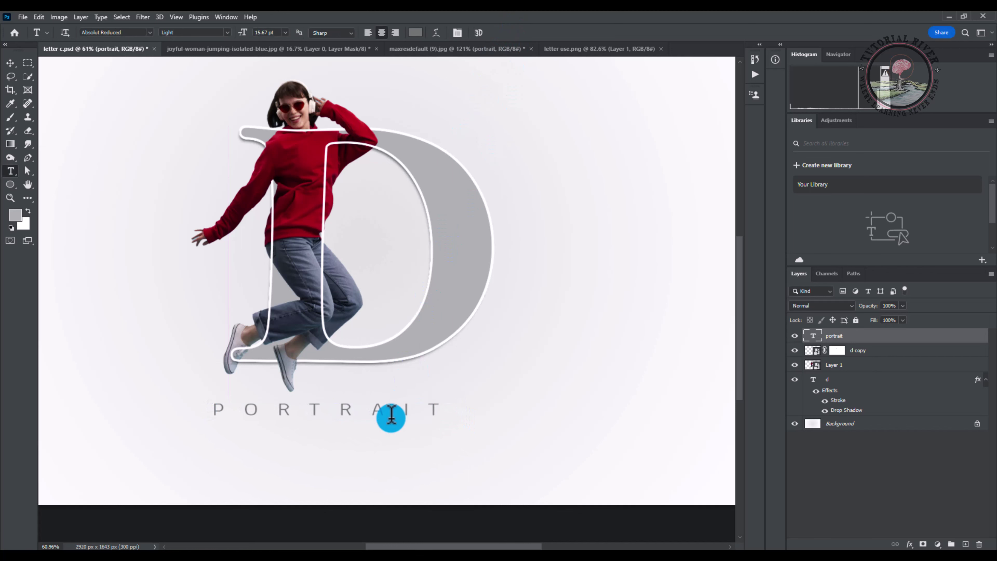
Nudge the PORTRAIT text slightly to the right beneath the letter D.
scroll(391, 415, "down", 2)
scroll(407, 452, "up", 1)
key("ctrl+t")
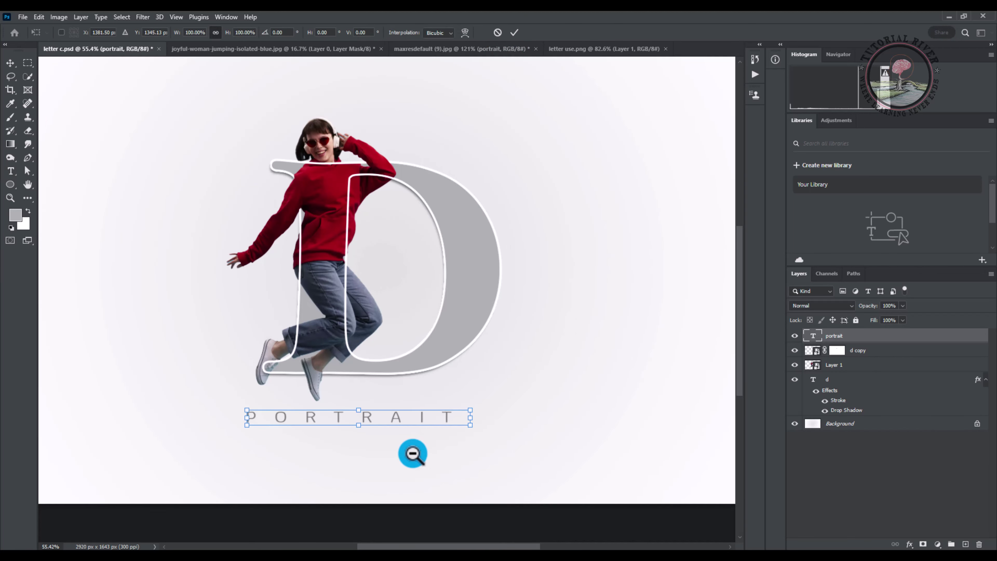
left_click(414, 453)
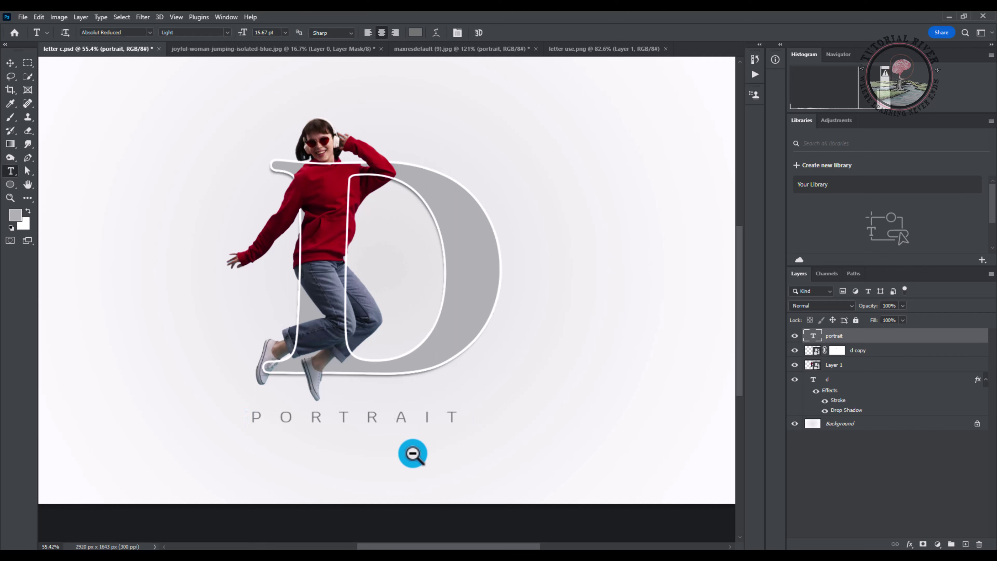
Duplicate the PORTRAIT text above the woman's head and change the copy's wording to LETTER.
left_click(10, 63)
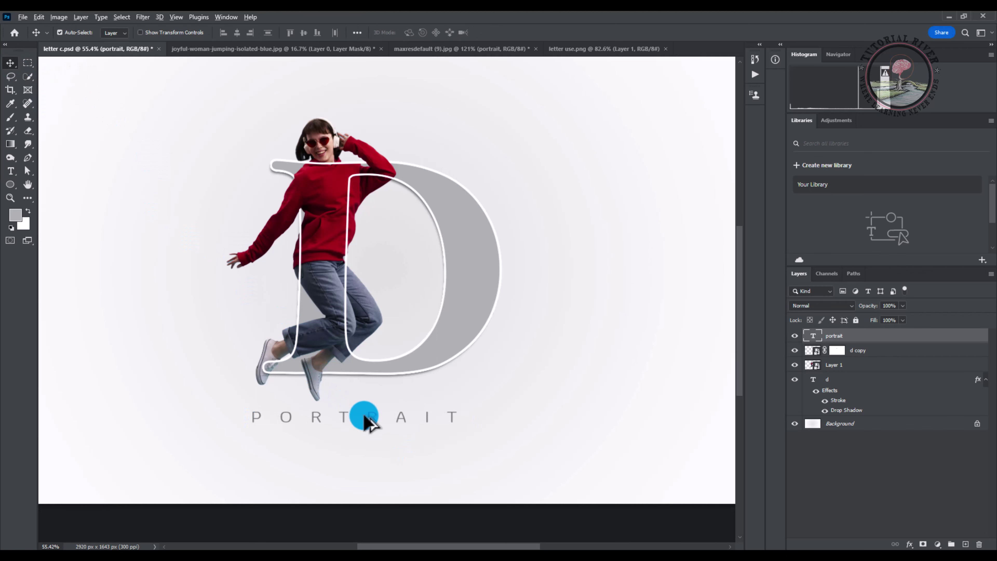
left_click_drag(373, 422, 408, 227)
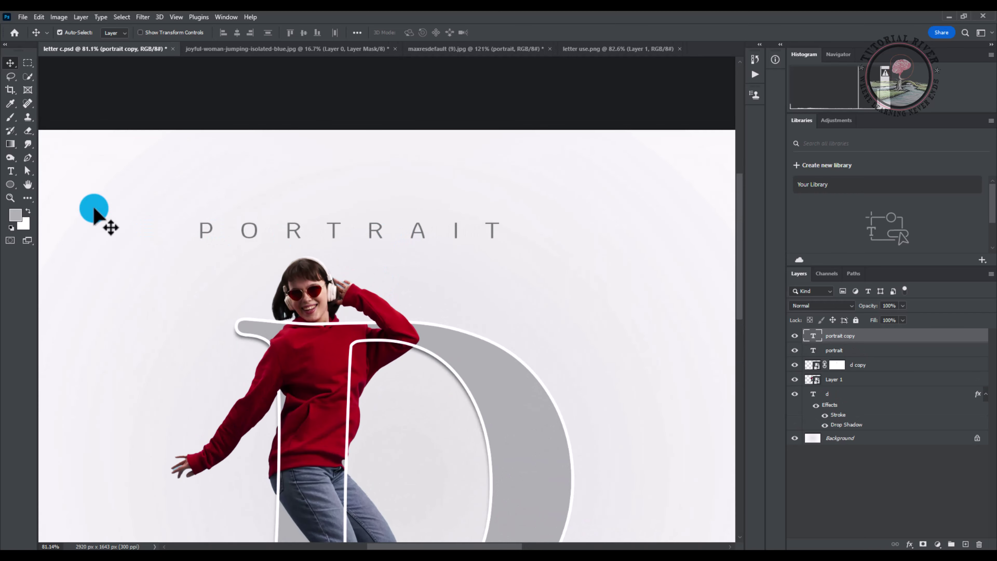
left_click(10, 171)
double_click(293, 231)
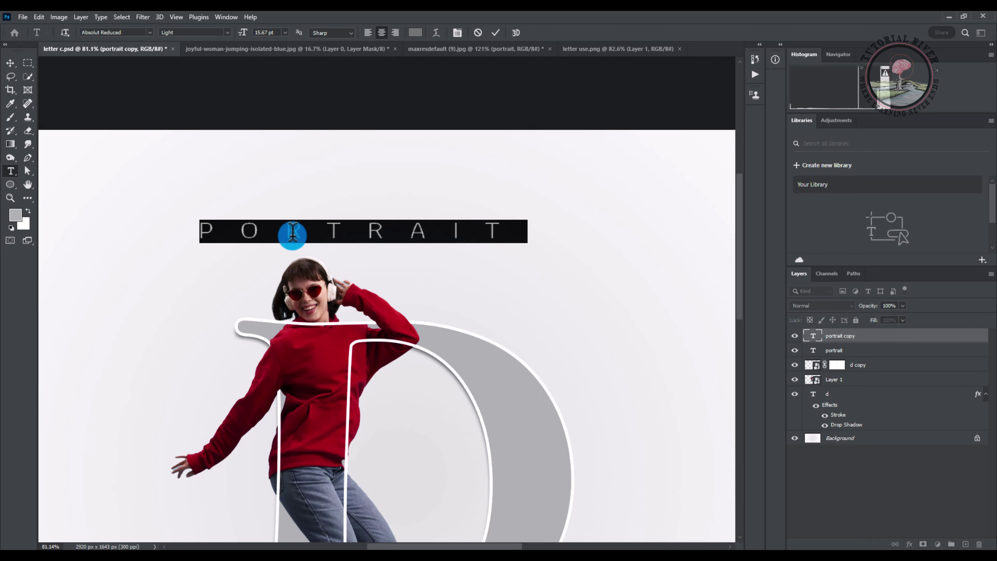
left_click(292, 231)
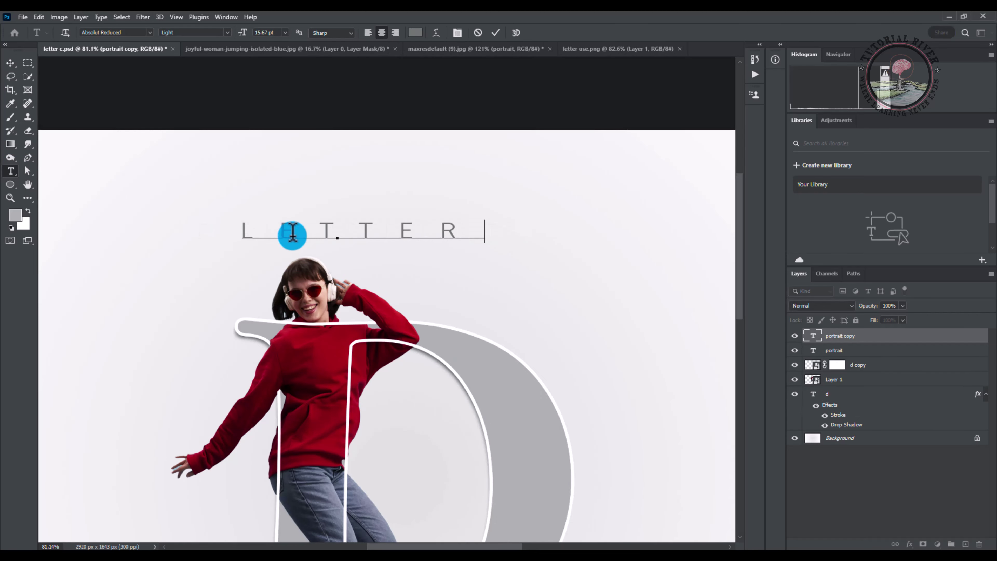
left_click(496, 32)
Scale the LETTER text to about 105% and shift it slightly right and down above the woman's head.
left_click(367, 266, "ctrl+alt")
left_click(367, 266, "ctrl+alt")
key("ctrl+t")
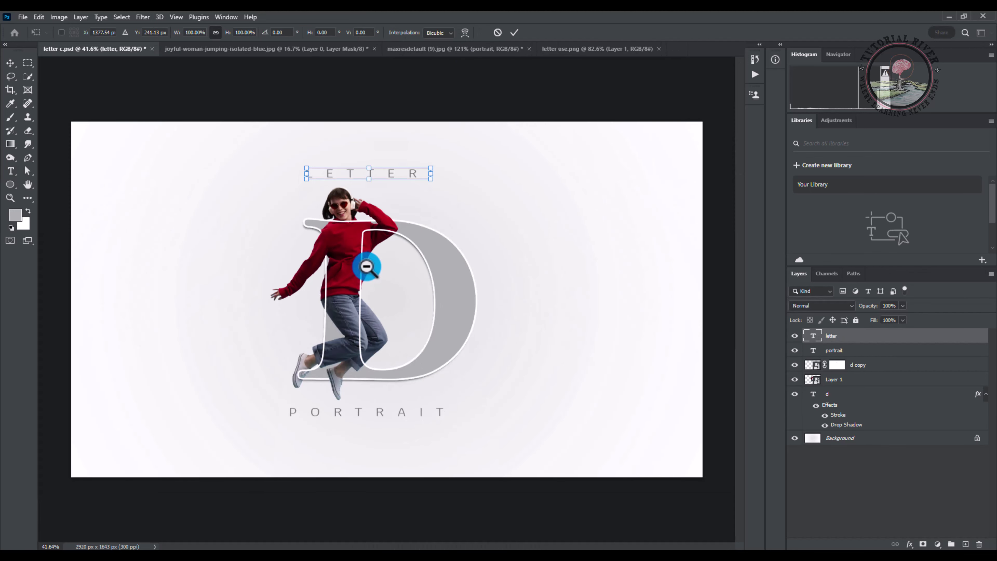
left_click_drag(436, 176, 440, 180)
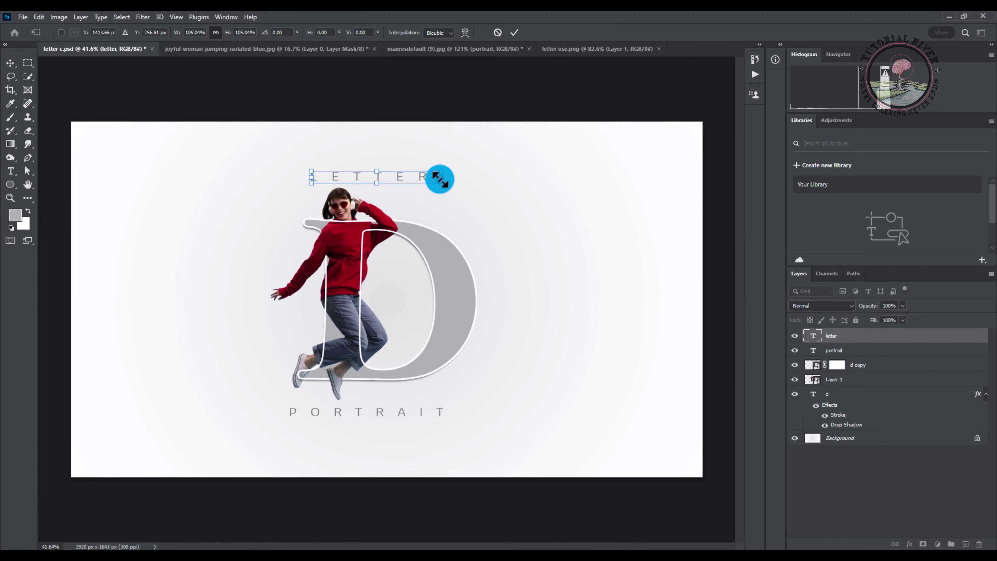
key("Return")
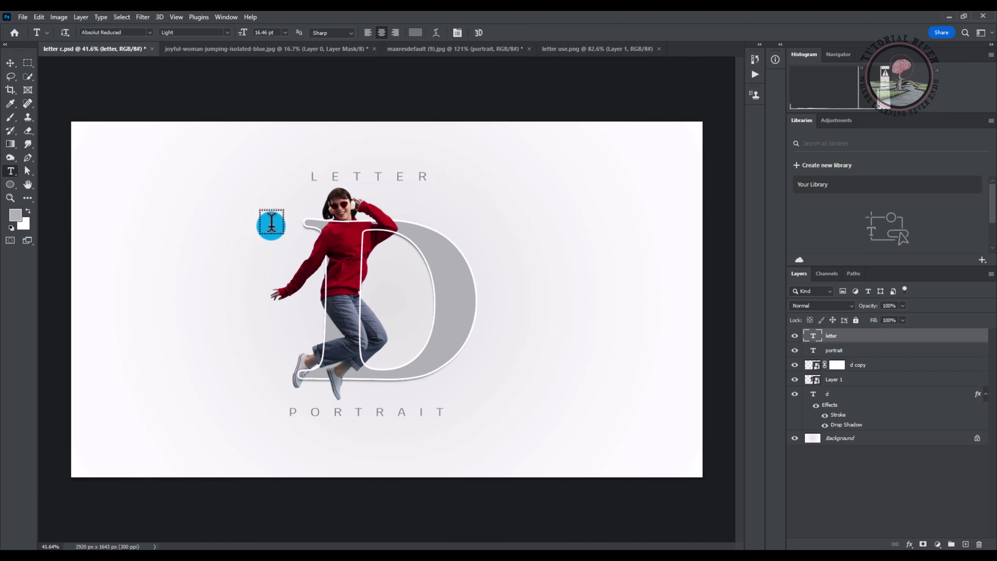
left_click(303, 228, "ctrl+alt")
left_click(302, 228, "ctrl+alt")
key("ctrl+0")
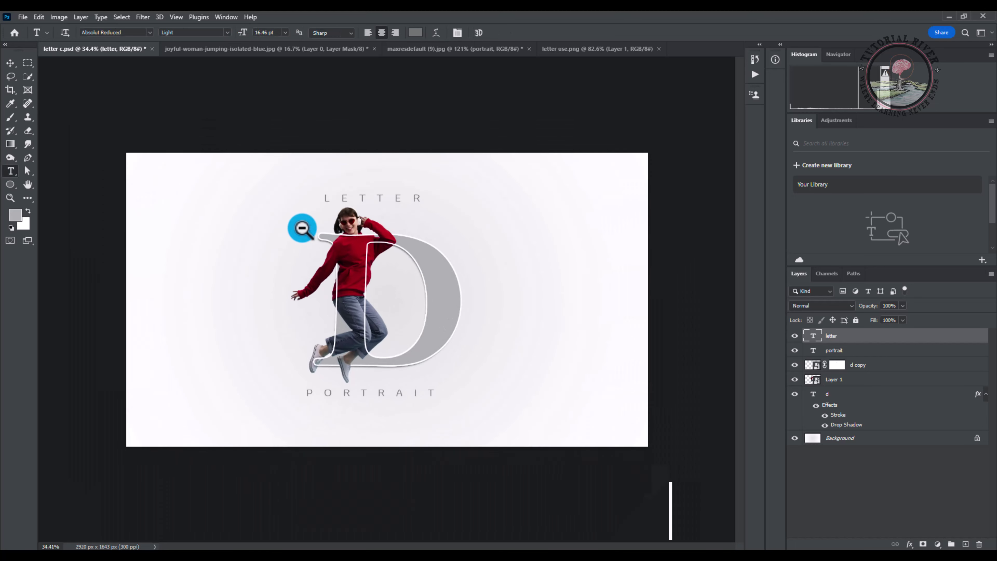